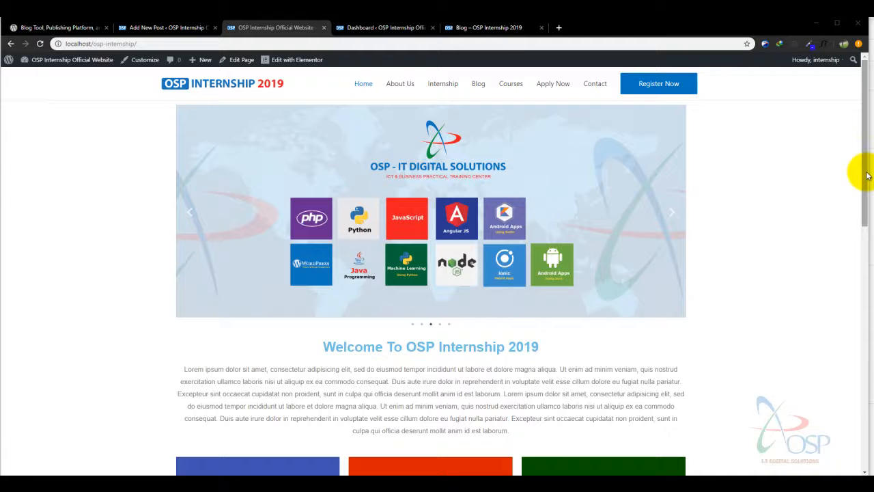
# Examine the homepage's footer widget areas and the finished footer of the OSP Internship 2019 blog, including its address and contacts column
pyautogui.moveTo(866, 170); pyautogui.dragTo(864, 436)
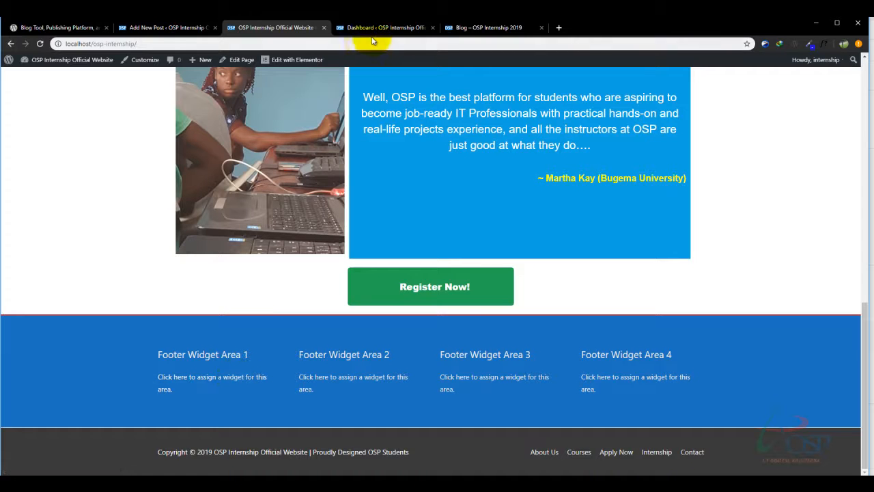
pyautogui.click(483, 28)
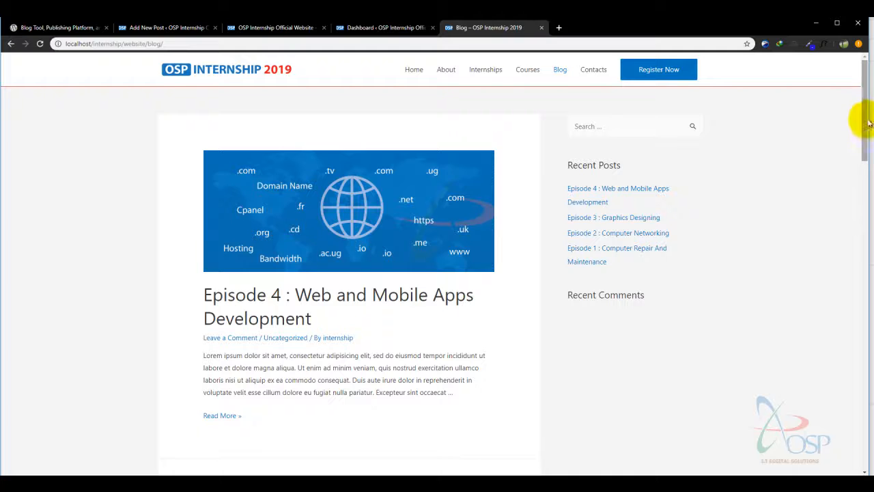
pyautogui.moveTo(865, 113); pyautogui.dragTo(836, 411)
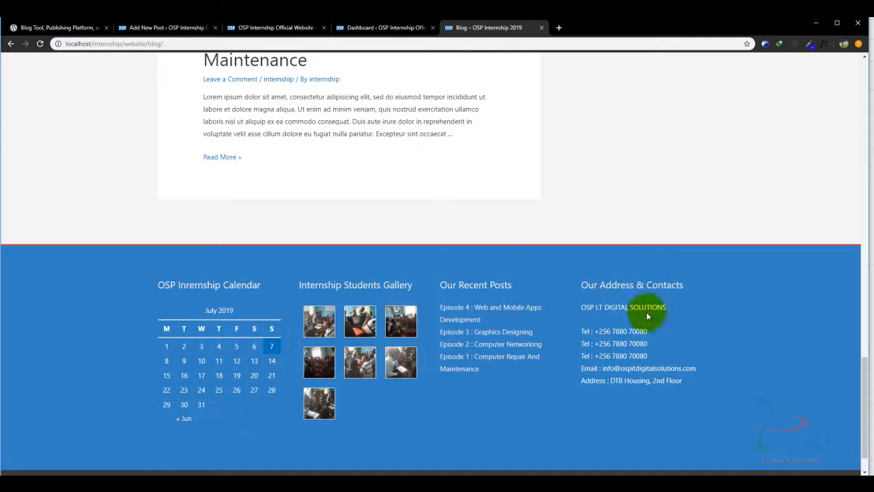
pyautogui.moveTo(582, 307)
pyautogui.mouseDown()
pyautogui.moveTo(667, 394)
pyautogui.moveTo(592, 298)
pyautogui.moveTo(575, 309)
pyautogui.mouseUp()
pyautogui.click(628, 381)
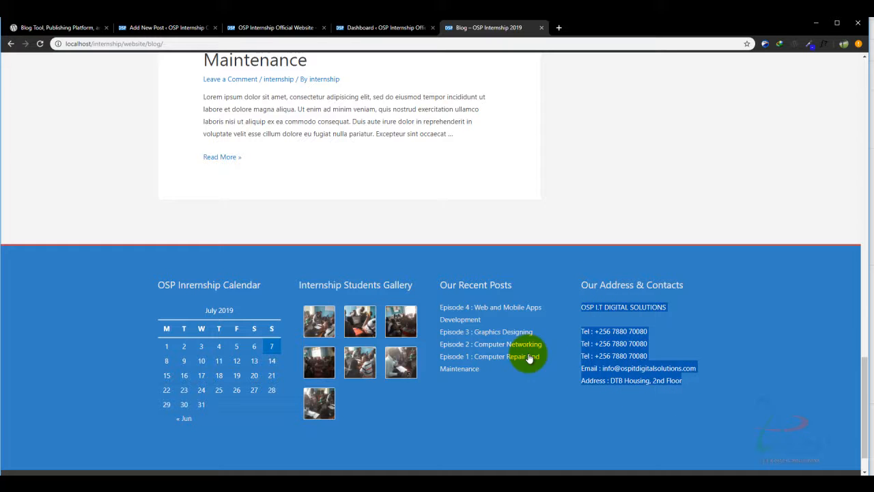
pyautogui.click(623, 393)
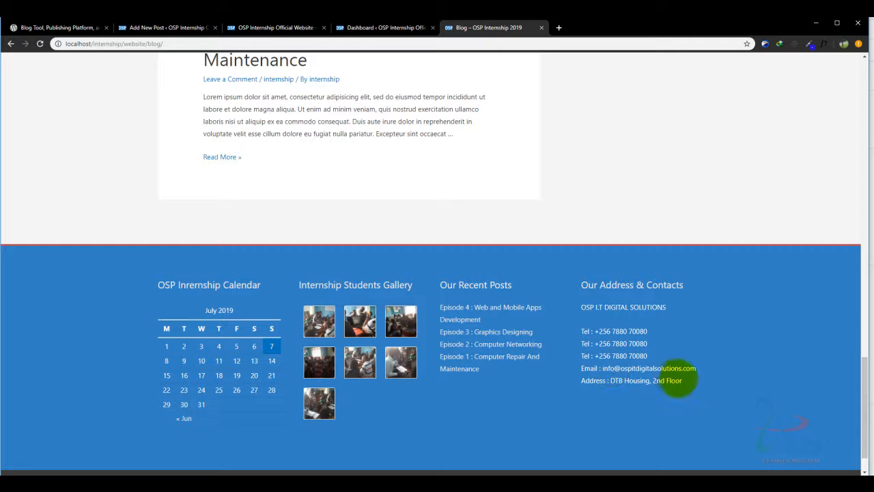
pyautogui.moveTo(686, 380); pyautogui.dragTo(576, 319)
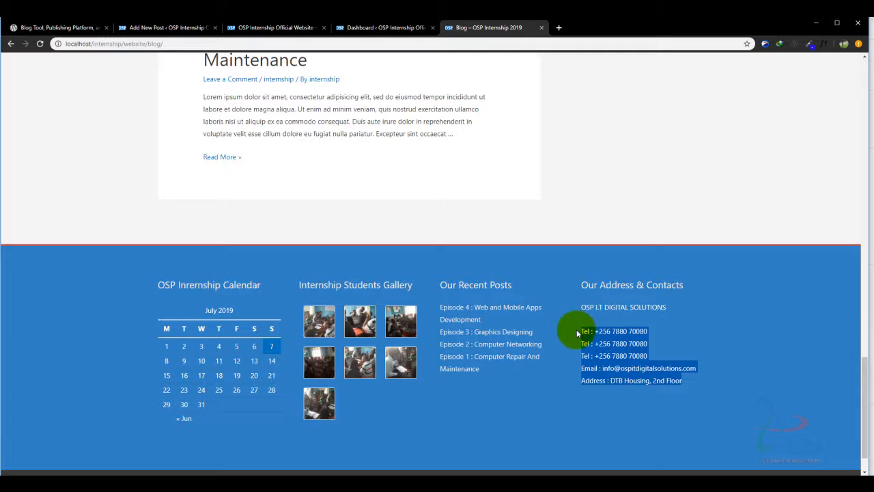
pyautogui.click(642, 422)
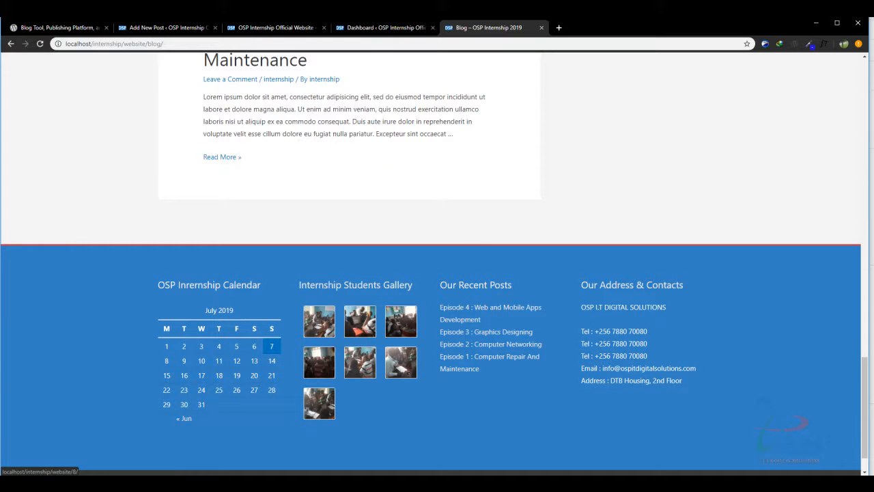
pyautogui.click(365, 31)
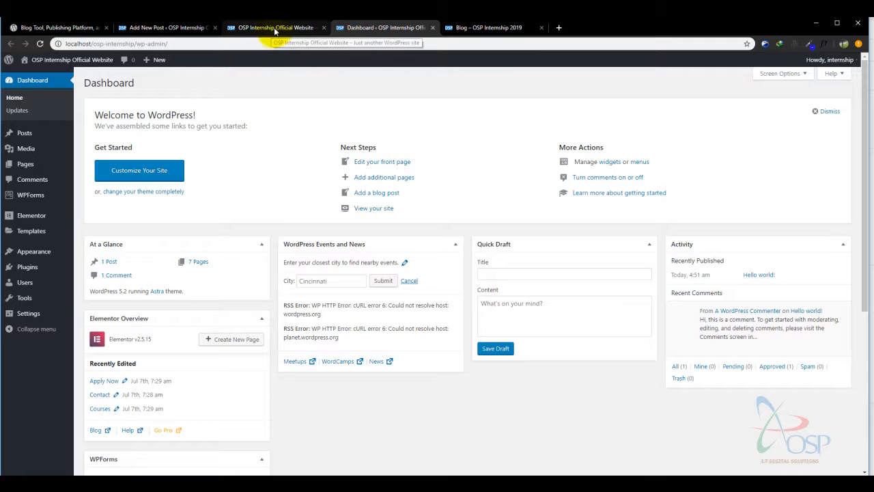
pyautogui.click(272, 29)
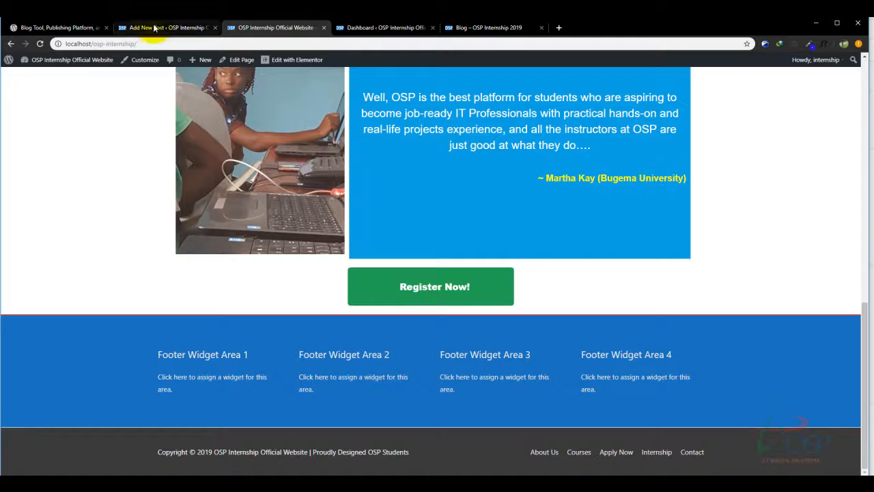
# Open the Widgets management page in the OSP Internship Official Website's admin area
pyautogui.click(152, 28)
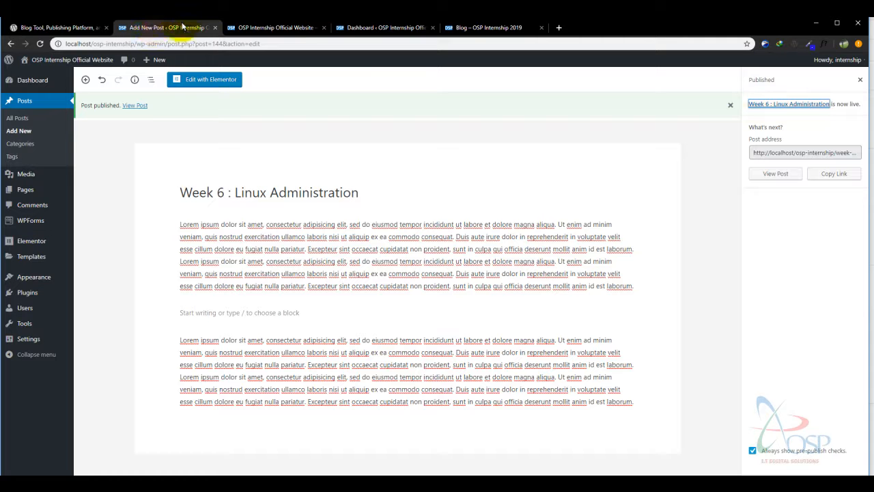
pyautogui.click(31, 82)
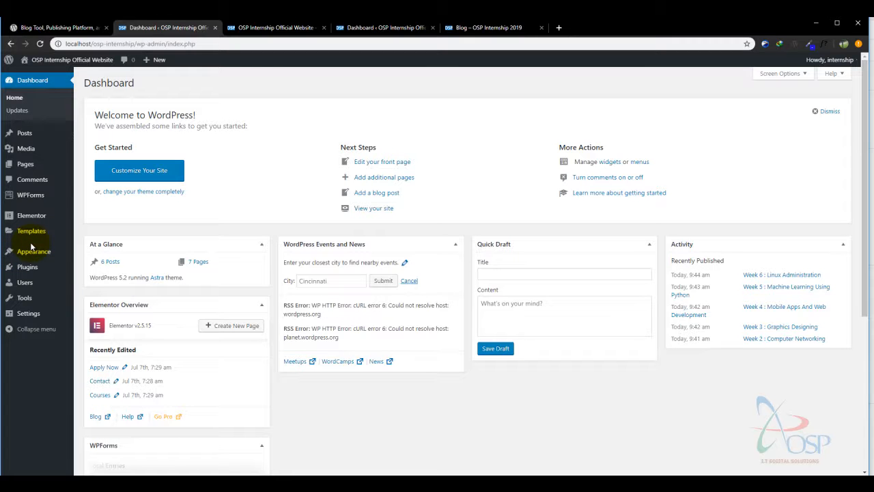
pyautogui.moveTo(28, 236)
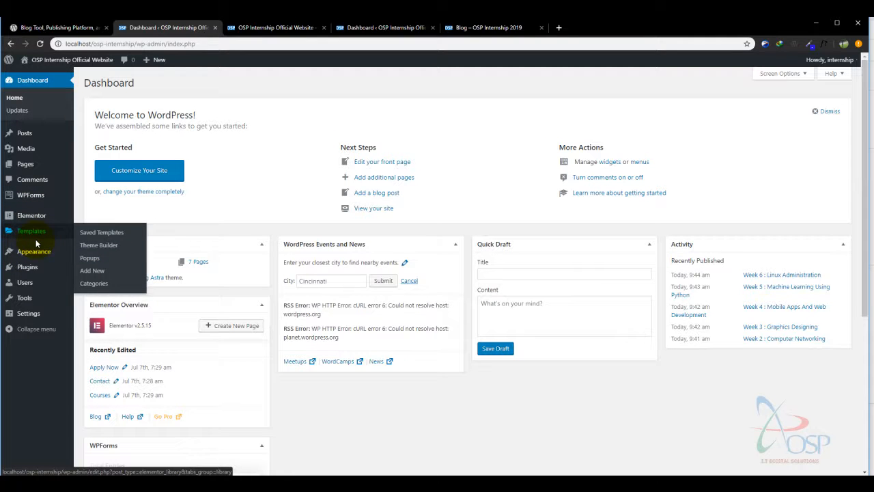
pyautogui.moveTo(33, 252)
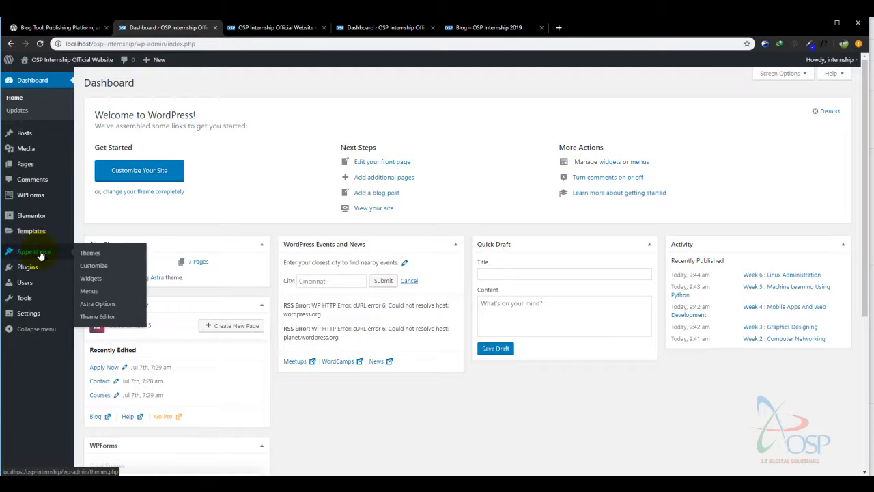
pyautogui.click(39, 254)
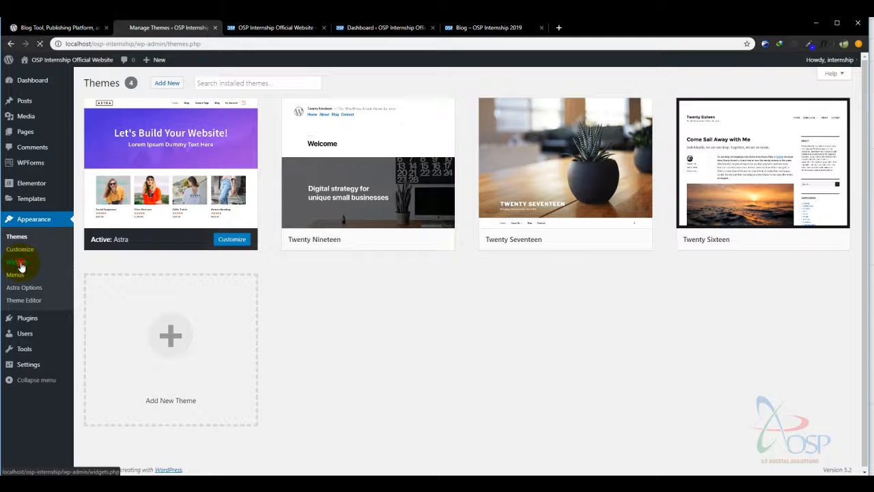
pyautogui.click(20, 265)
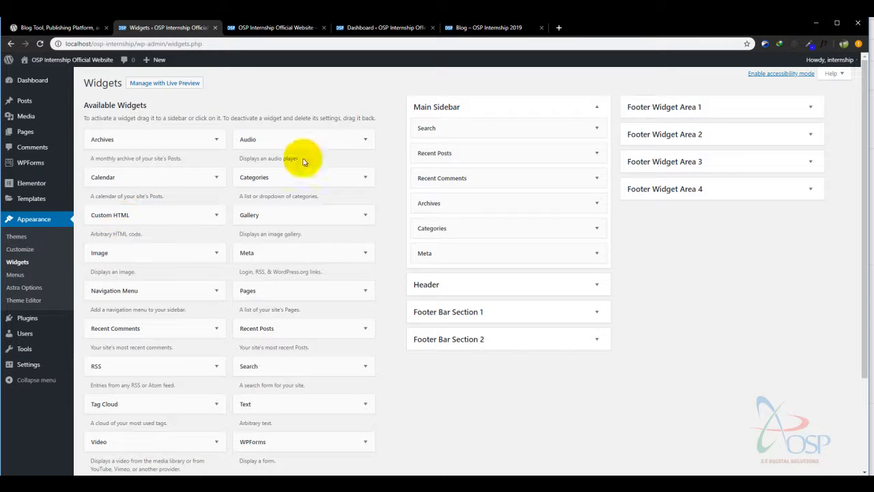
# Expand Footer Widget Areas 1, 2, 3 and 4 on the Widgets page
pyautogui.click(770, 109)
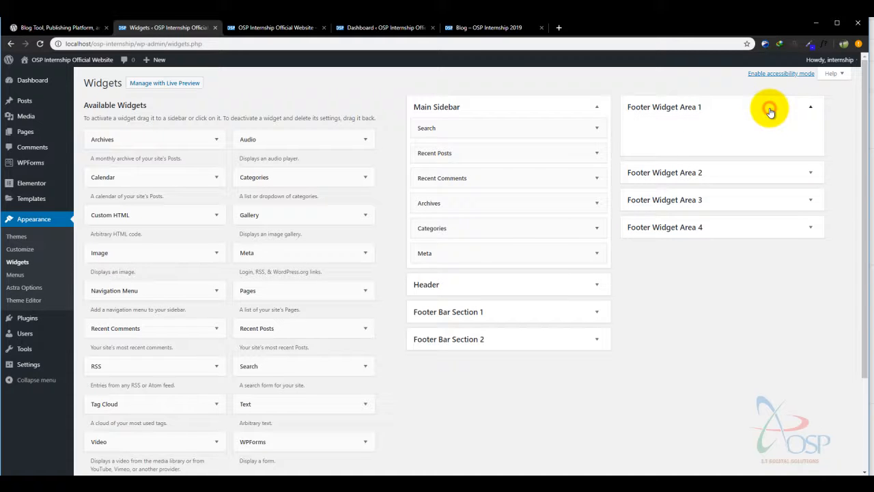
pyautogui.click(808, 174)
pyautogui.click(810, 237)
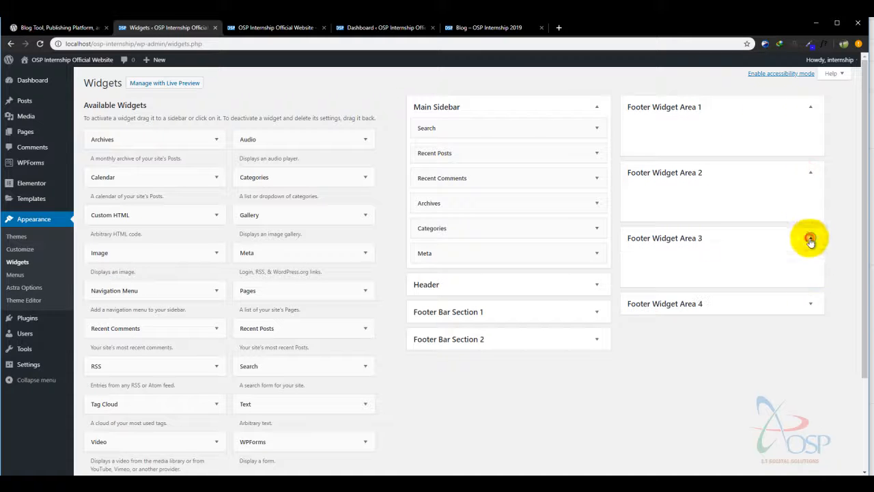
pyautogui.click(811, 307)
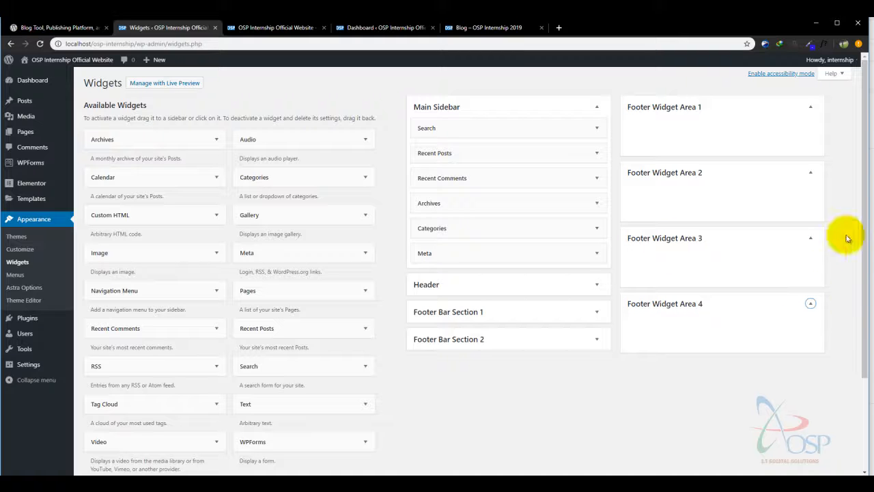
# Check the contents of Footer Bar Section 1 and Footer Bar Section 2, leaving both collapsed
pyautogui.click(595, 312)
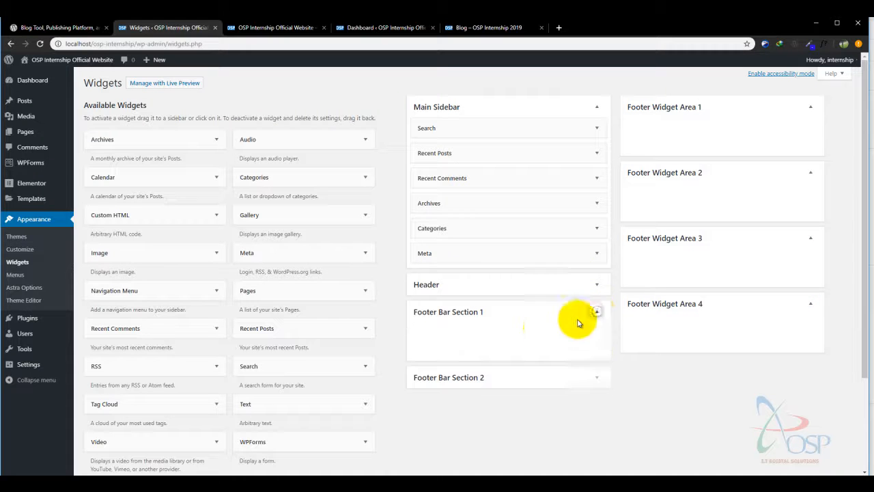
pyautogui.click(597, 379)
pyautogui.click(596, 378)
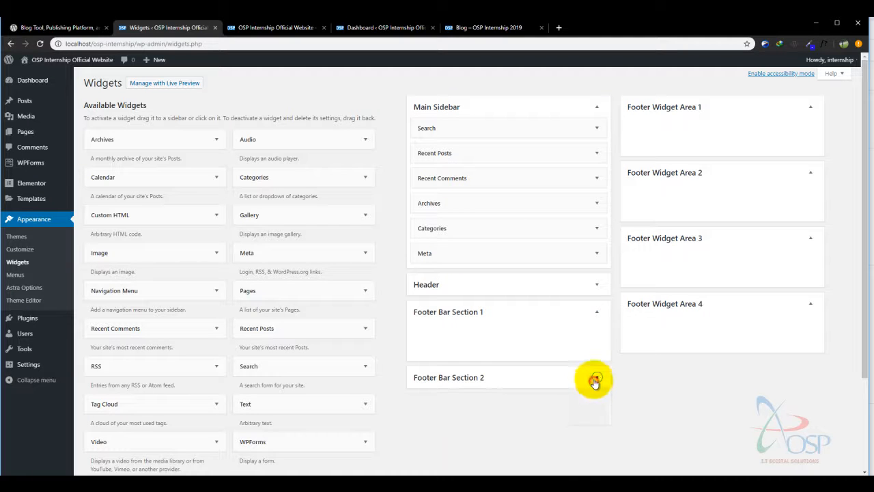
pyautogui.click(594, 312)
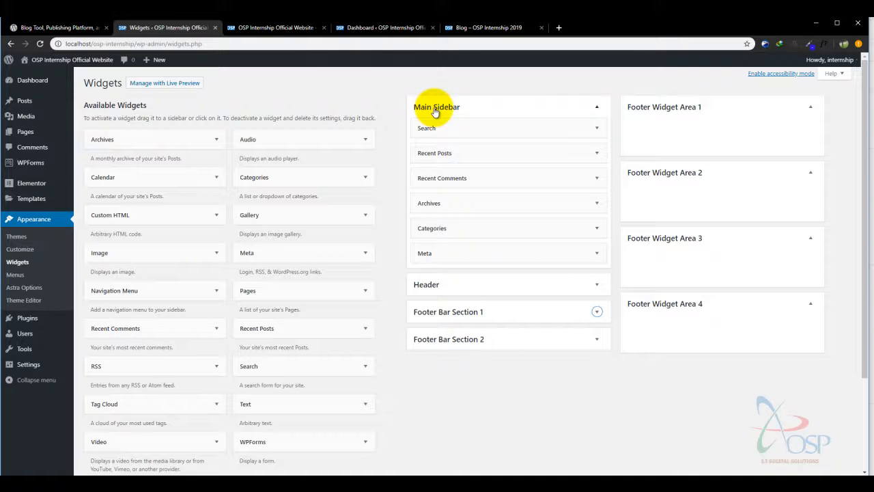
# Compare the homepage's footer areas and the available widgets with those used in the reference blog's footer
pyautogui.click(271, 28)
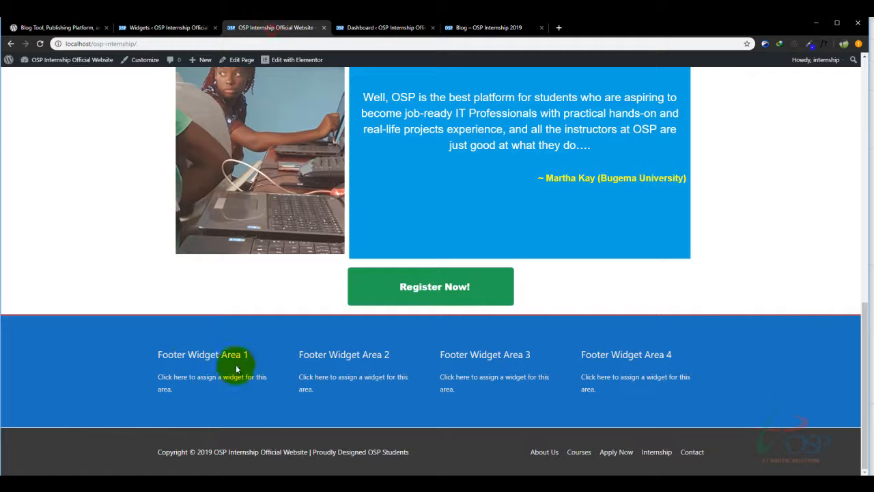
pyautogui.click(179, 29)
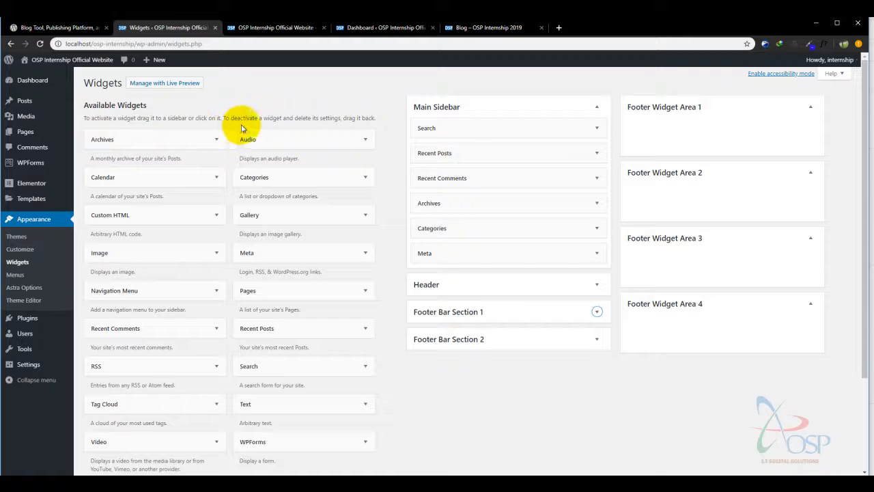
pyautogui.moveTo(862, 123); pyautogui.dragTo(858, 64)
pyautogui.moveTo(872, 125); pyautogui.dragTo(868, 129)
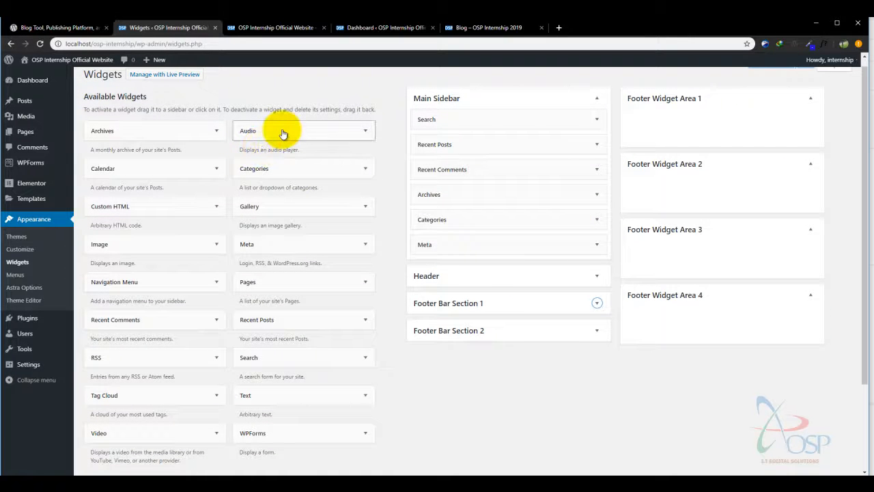
pyautogui.moveTo(283, 132); pyautogui.dragTo(218, 141)
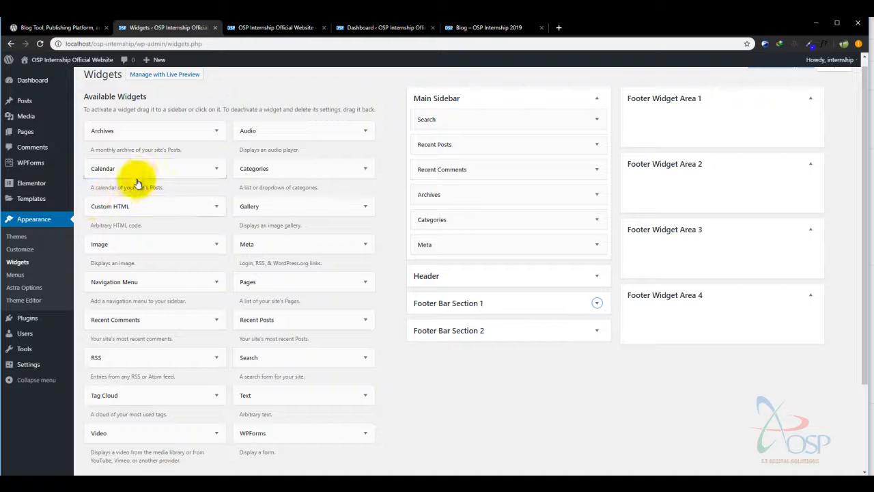
pyautogui.click(475, 27)
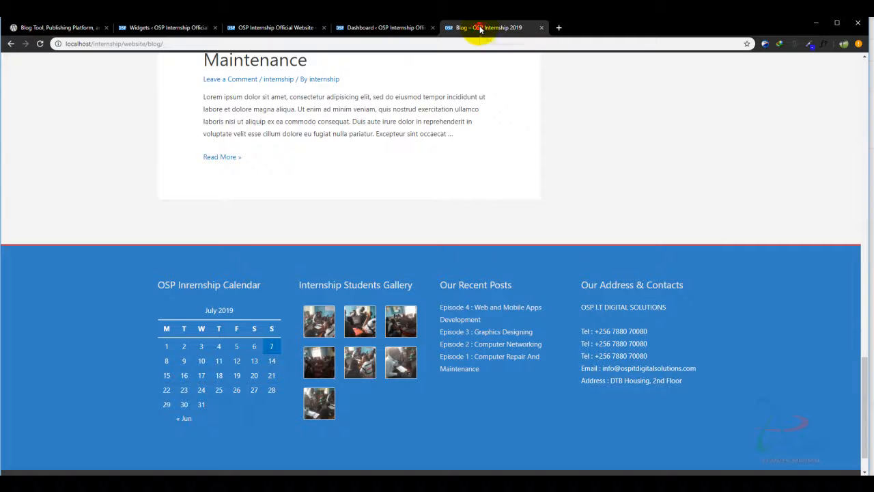
pyautogui.click(183, 27)
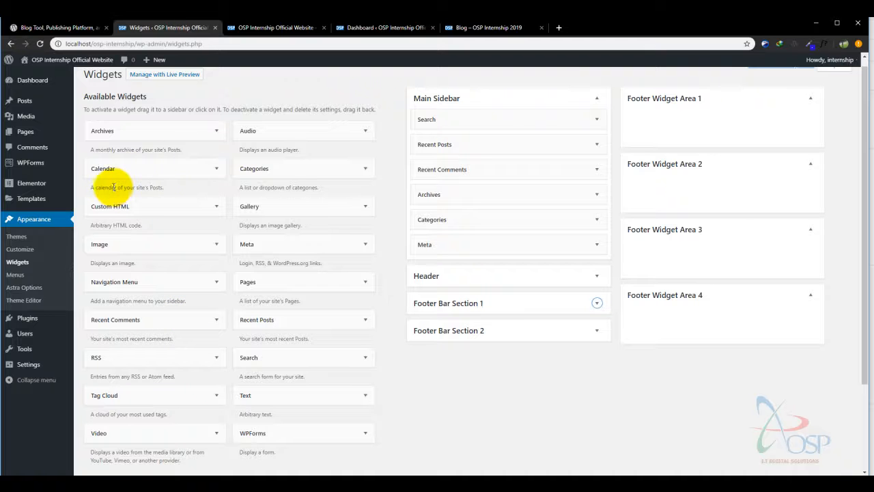
# Add the Calendar widget to Footer Widget Area 1
pyautogui.click(169, 170)
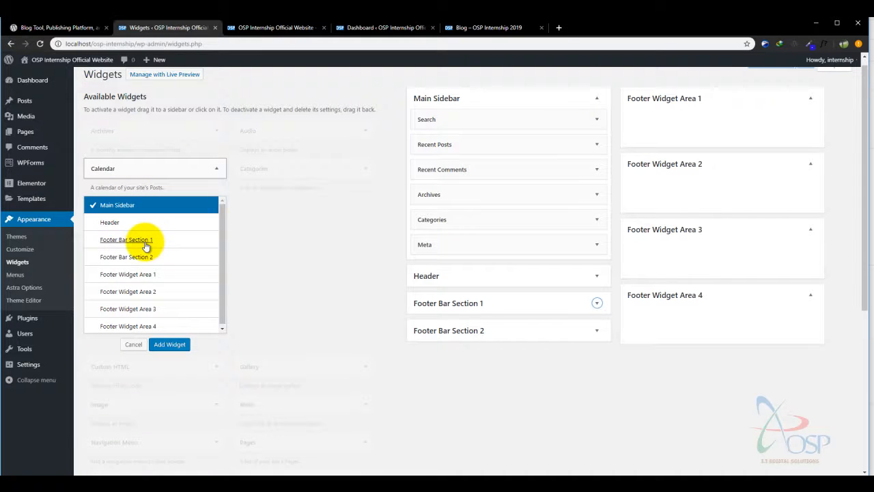
pyautogui.click(124, 276)
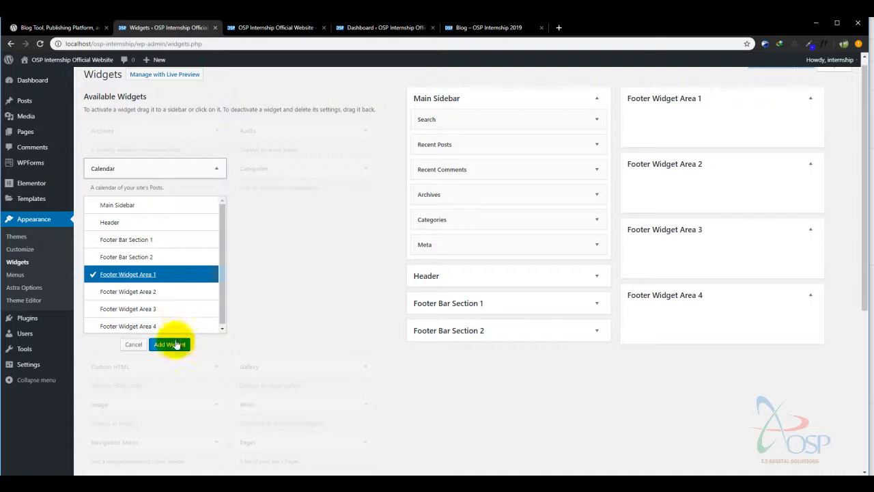
pyautogui.click(172, 345)
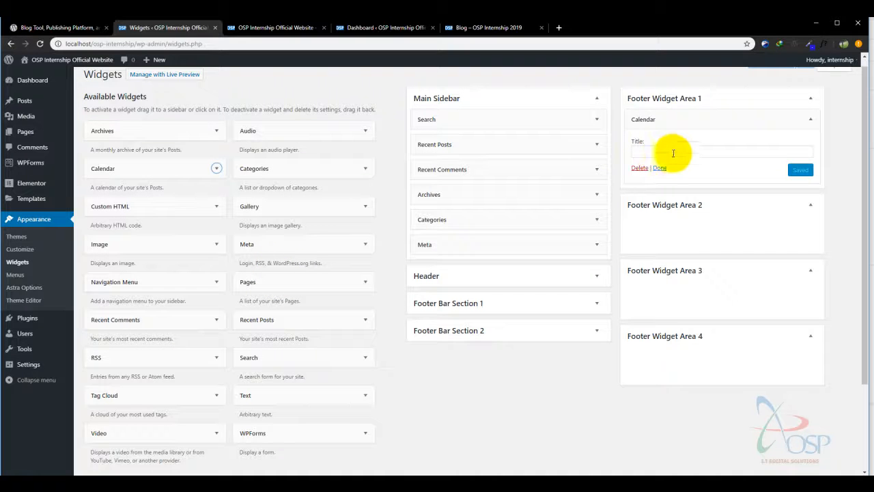
# Reload the site's homepage and check the calendar in its footer
pyautogui.click(276, 27)
pyautogui.click(39, 44)
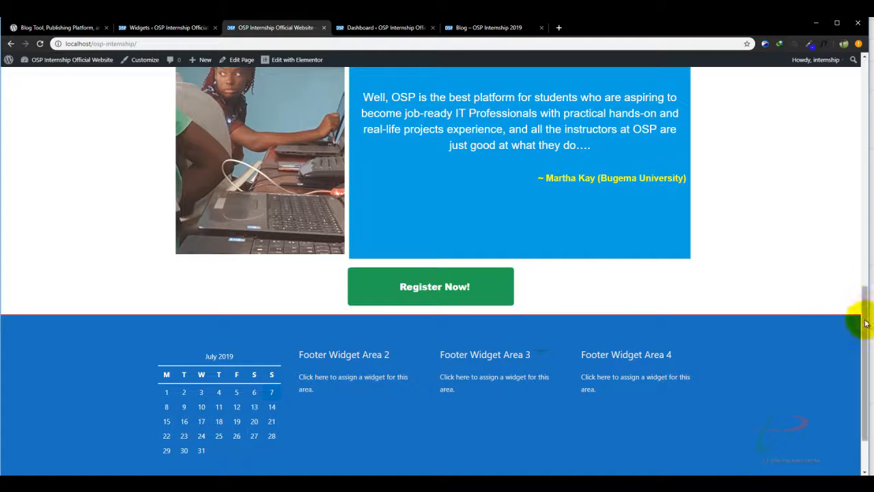
pyautogui.moveTo(865, 321); pyautogui.dragTo(861, 366)
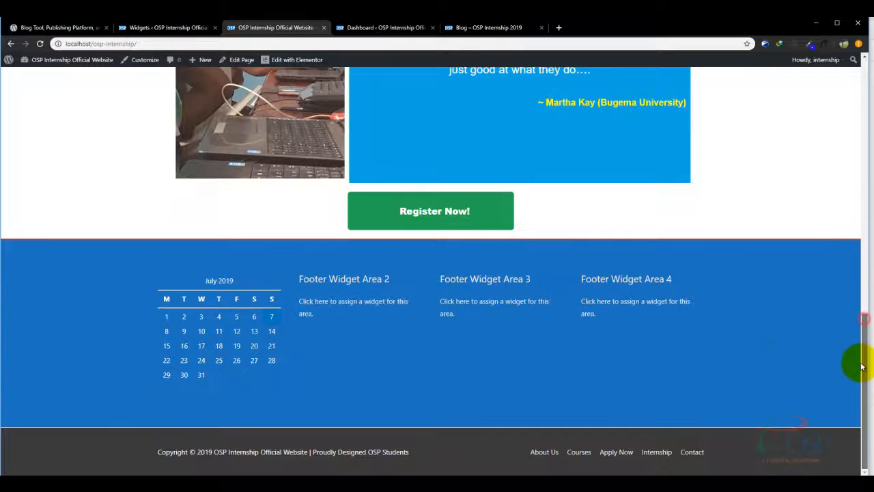
# Return to the Widgets page and collapse the Calendar widget's settings in Footer Widget Area 1
pyautogui.click(152, 34)
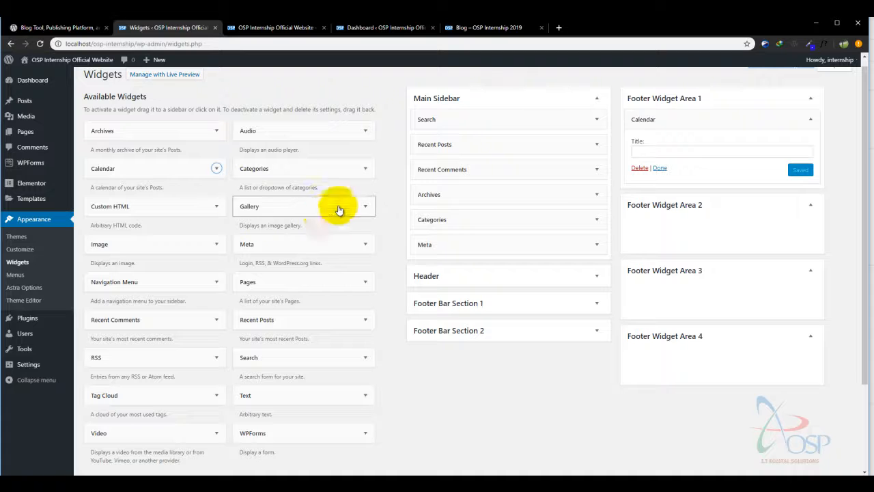
pyautogui.moveTo(861, 152)
pyautogui.mouseDown()
pyautogui.moveTo(865, 177)
pyautogui.moveTo(860, 168)
pyautogui.mouseUp()
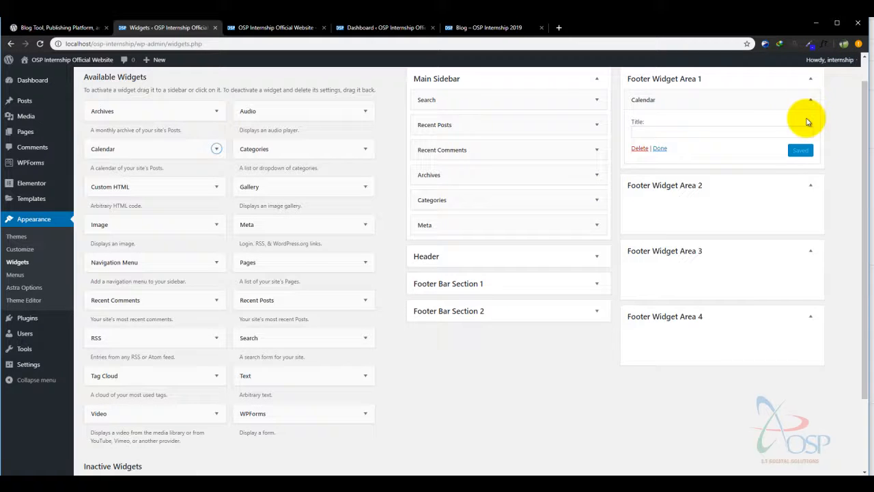
pyautogui.click(809, 100)
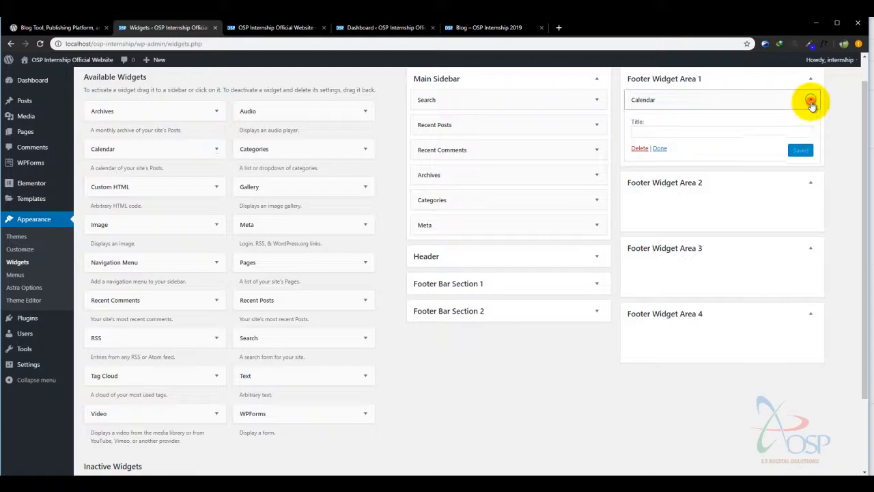
# Add the Gallery widget to Footer Widget Area 2
pyautogui.click(362, 189)
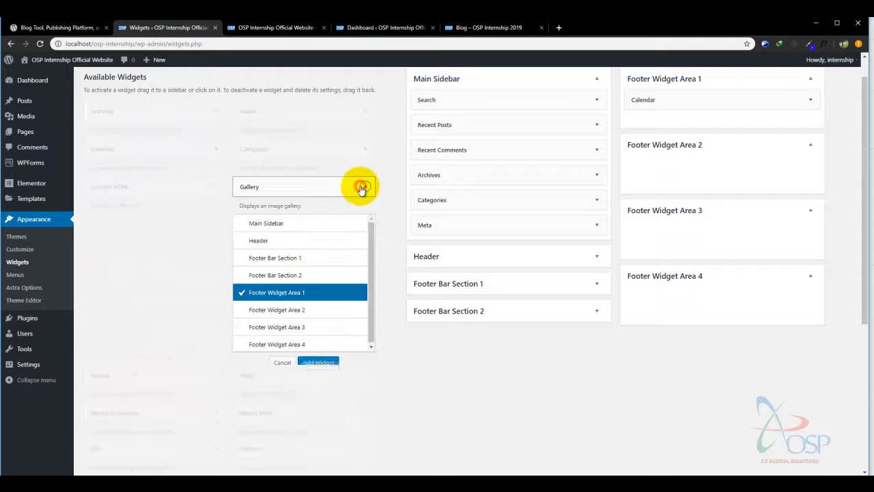
pyautogui.click(276, 310)
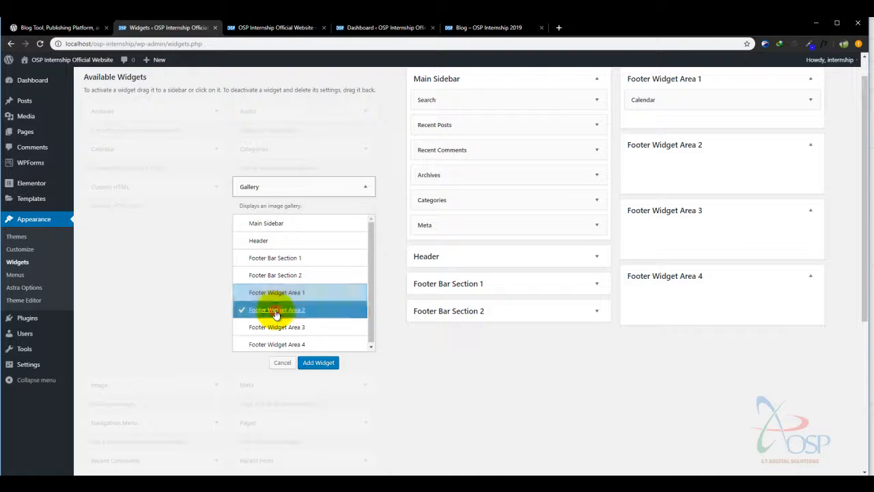
pyautogui.click(321, 366)
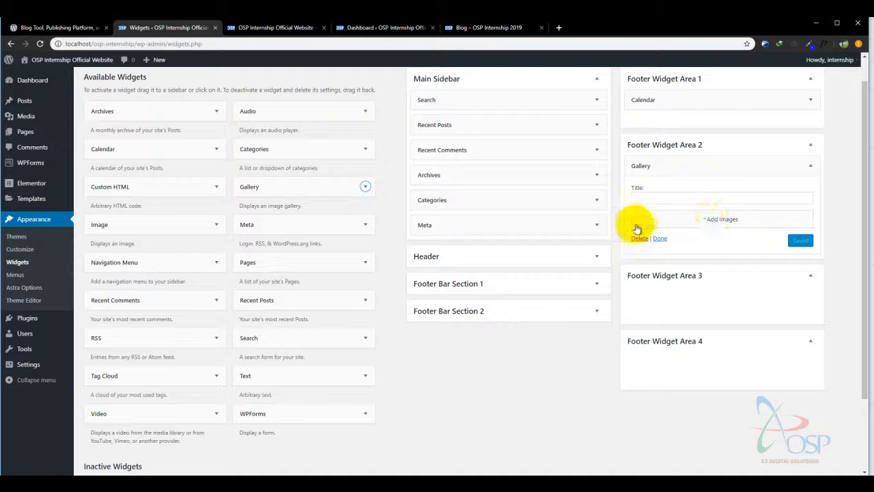
# Create a new gallery for the widget from ten internship photos and the jvu communities image in the media library
pyautogui.click(724, 219)
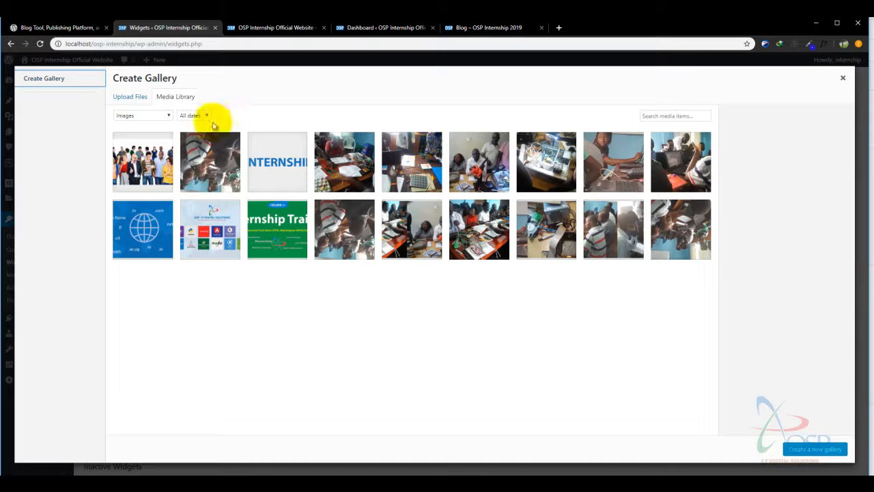
pyautogui.click(341, 225)
pyautogui.click(403, 232)
pyautogui.click(474, 234)
pyautogui.click(577, 233)
pyautogui.click(609, 167)
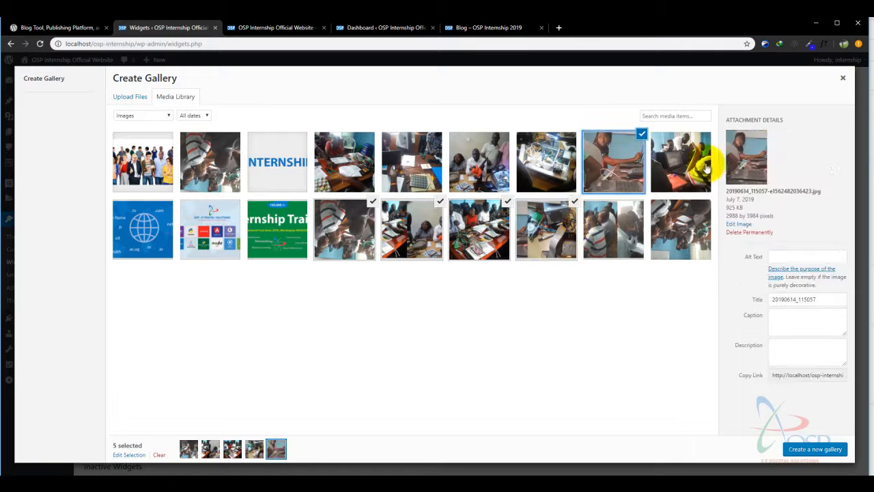
pyautogui.click(682, 164)
pyautogui.click(672, 242)
pyautogui.click(477, 164)
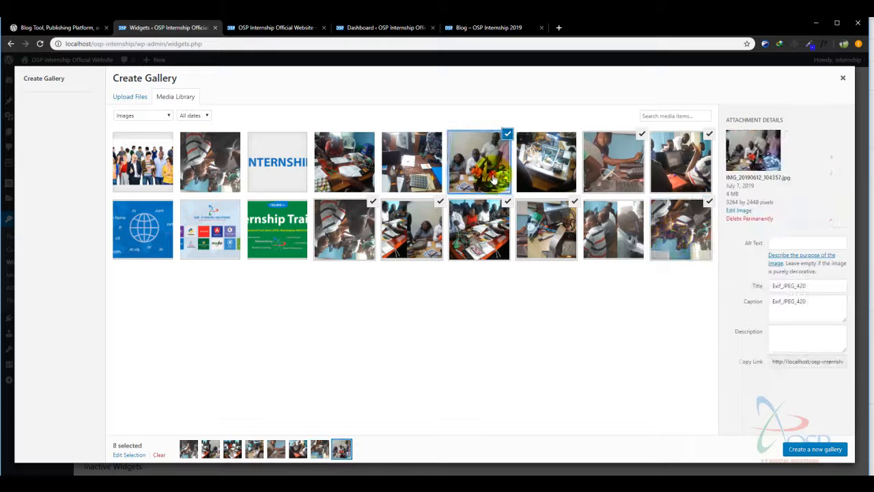
pyautogui.click(411, 162)
pyautogui.click(361, 162)
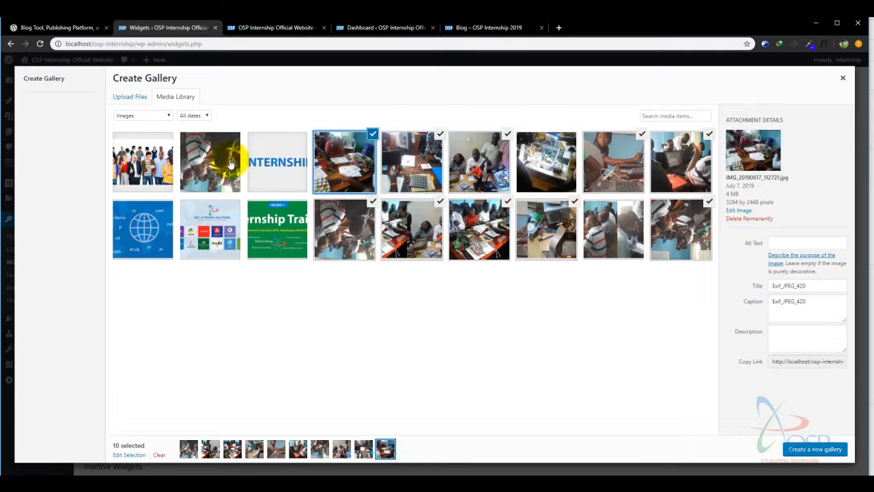
pyautogui.click(129, 155)
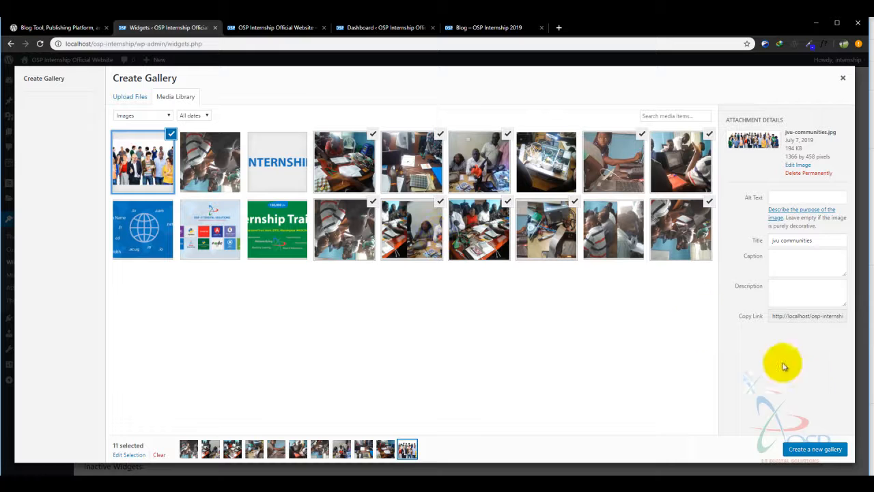
pyautogui.click(813, 449)
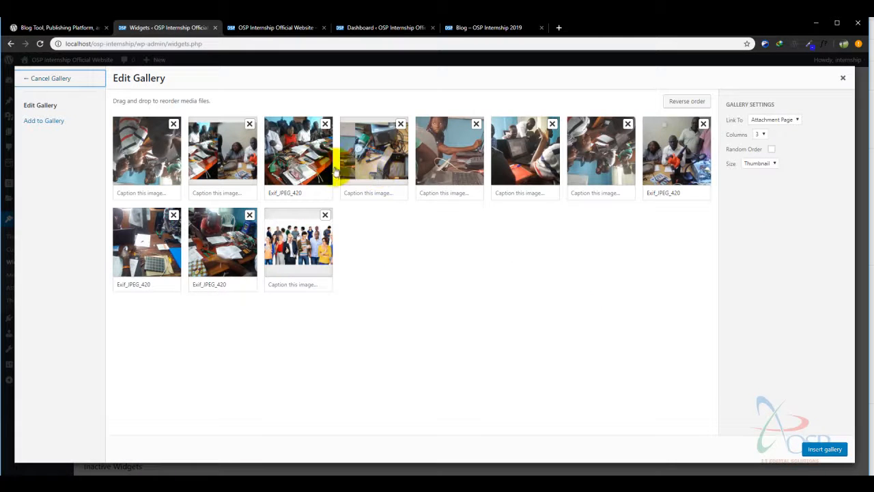
# Reorder the gallery by moving the third image to the end and the first to fourth place, and save it in the widget
pyautogui.moveTo(301, 164); pyautogui.dragTo(316, 241)
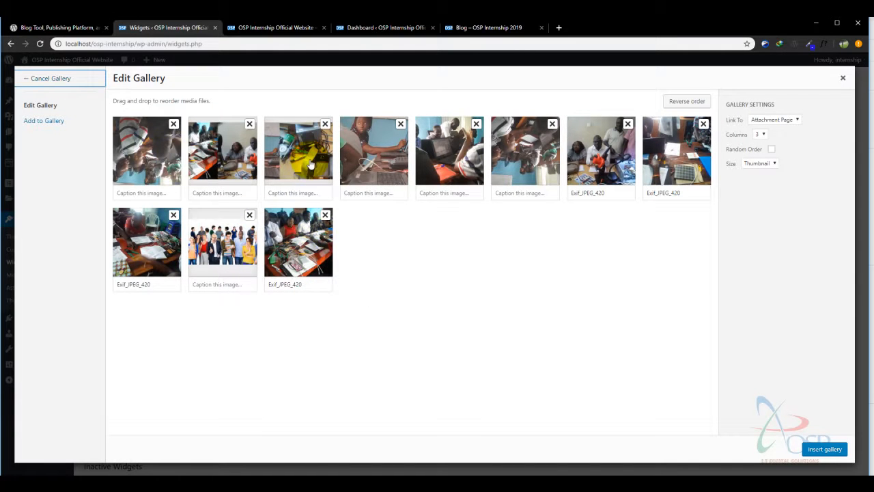
pyautogui.moveTo(143, 156); pyautogui.dragTo(376, 152)
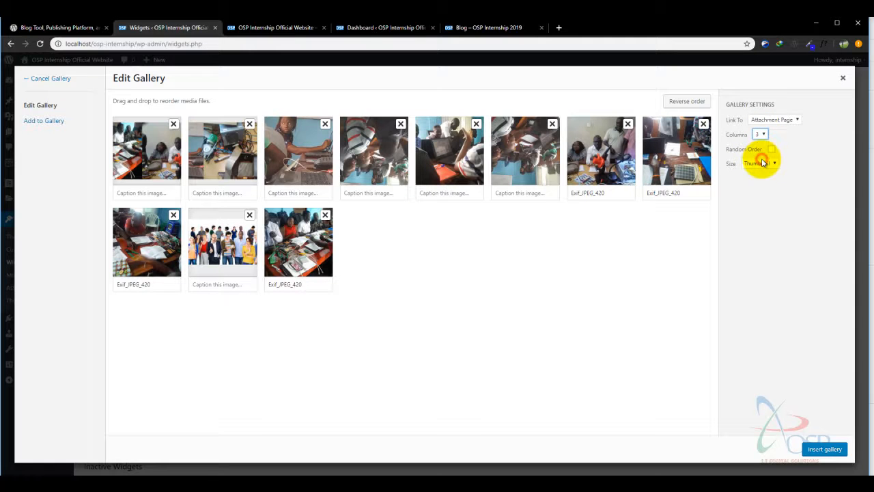
pyautogui.click(822, 449)
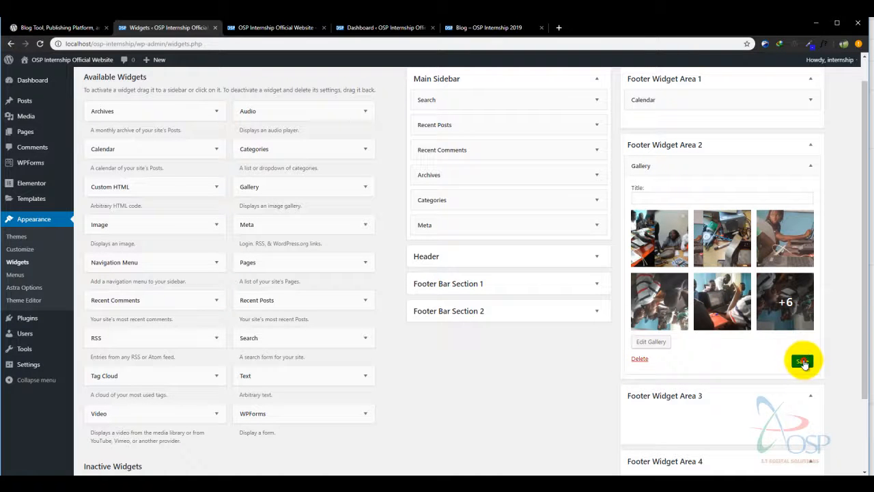
pyautogui.click(803, 364)
# Reload the site's homepage and check the gallery thumbnails and captions in its footer
pyautogui.click(263, 27)
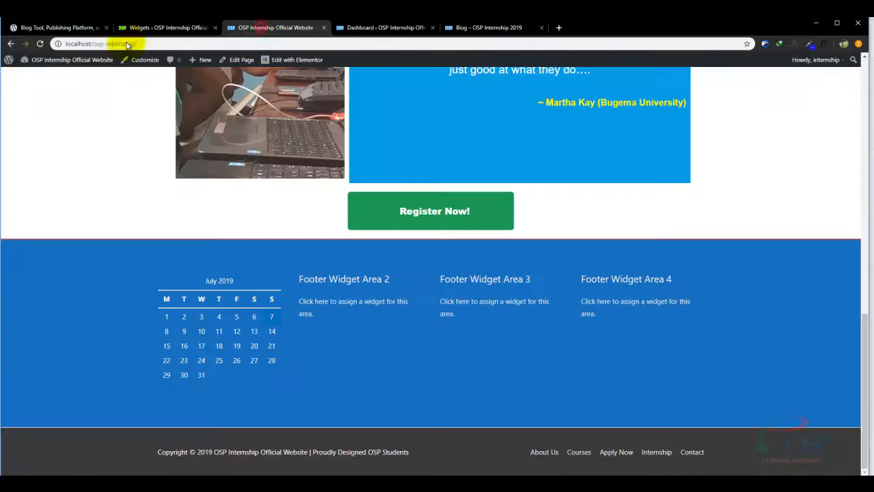
pyautogui.click(40, 44)
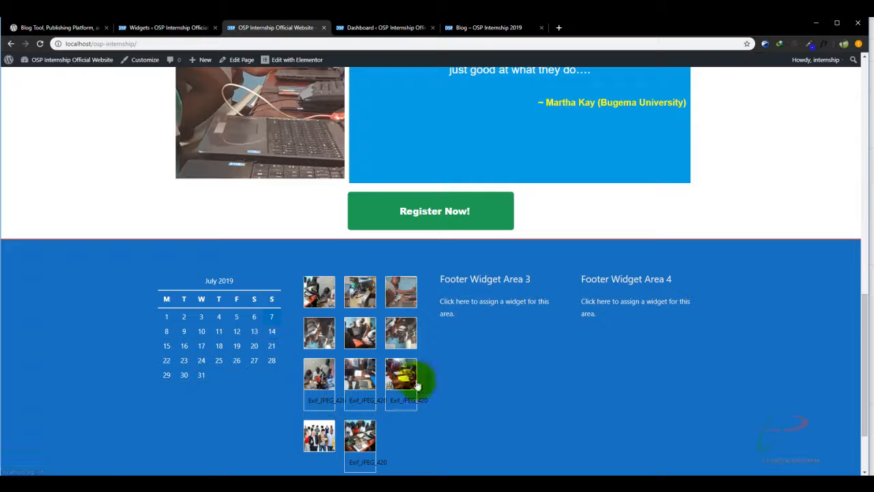
pyautogui.click(40, 44)
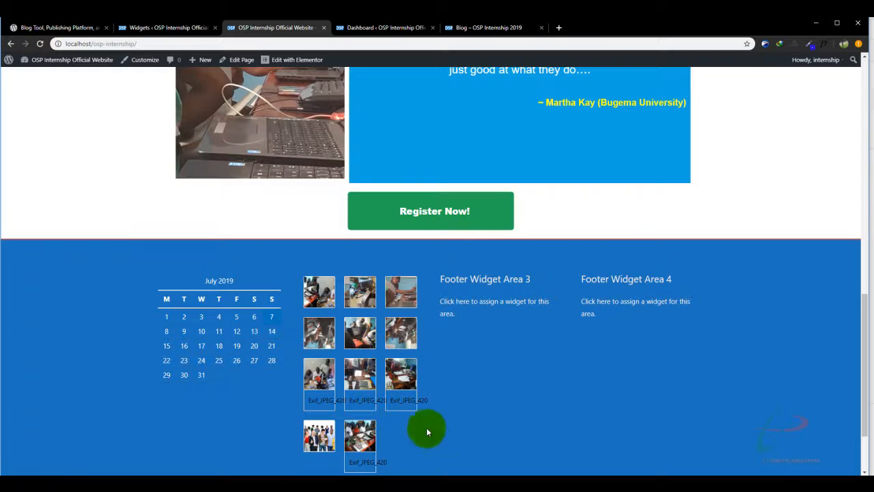
pyautogui.scroll(-2, 858, 320)
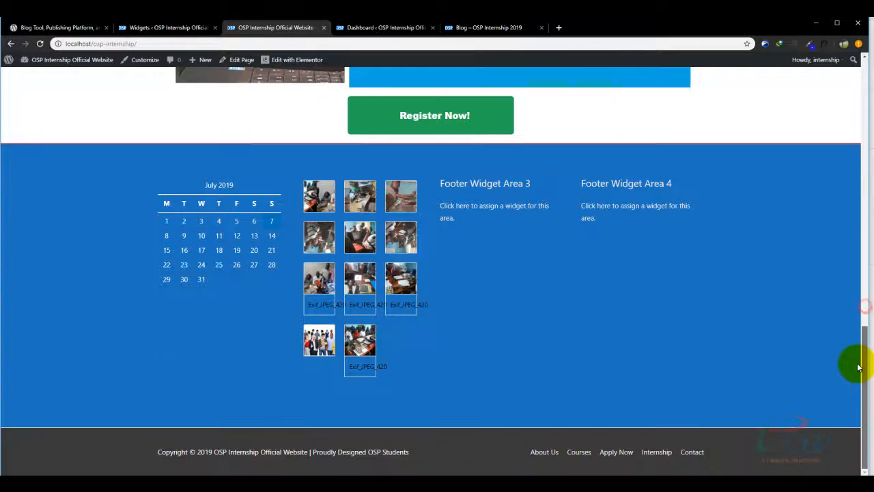
pyautogui.click(349, 340)
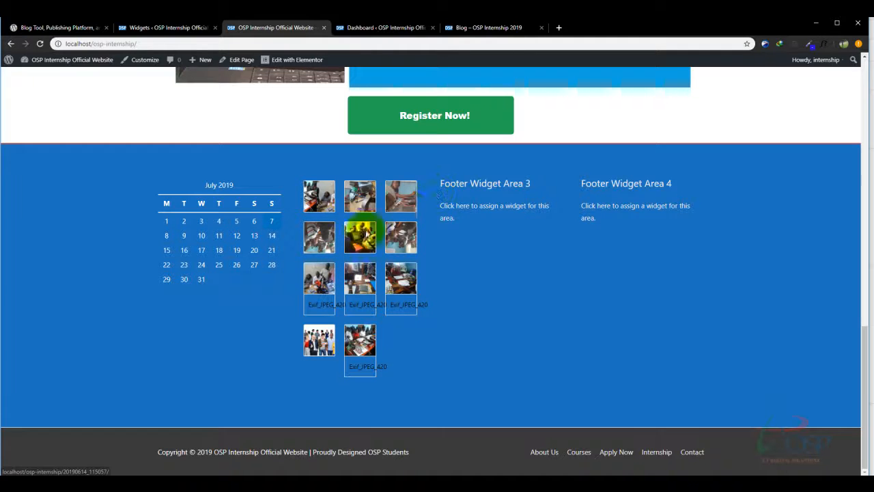
pyautogui.click(410, 215)
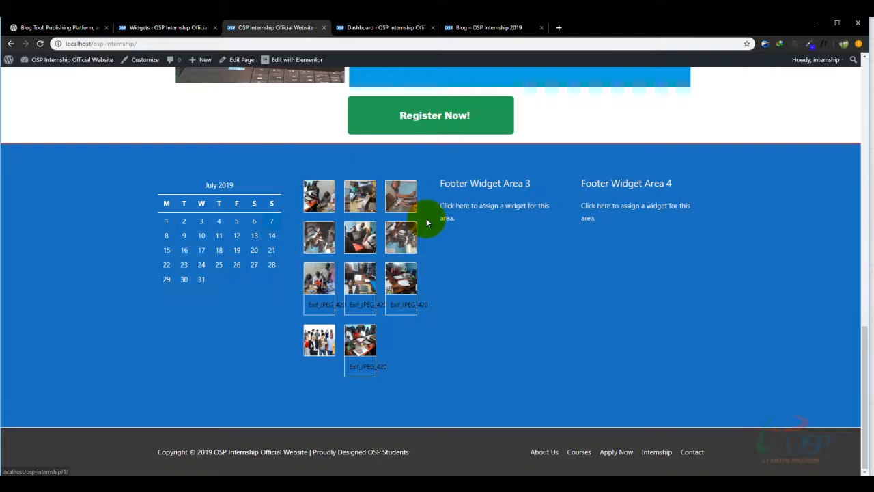
# Remove the Exif_JPEG_420 captions from the four captioned images in the Footer Widget Area 2 gallery and save the widget
pyautogui.click(162, 26)
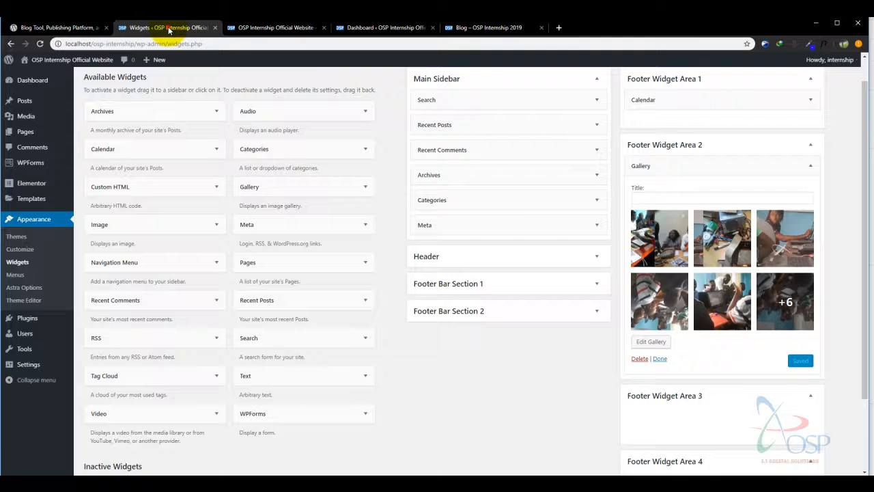
pyautogui.click(652, 341)
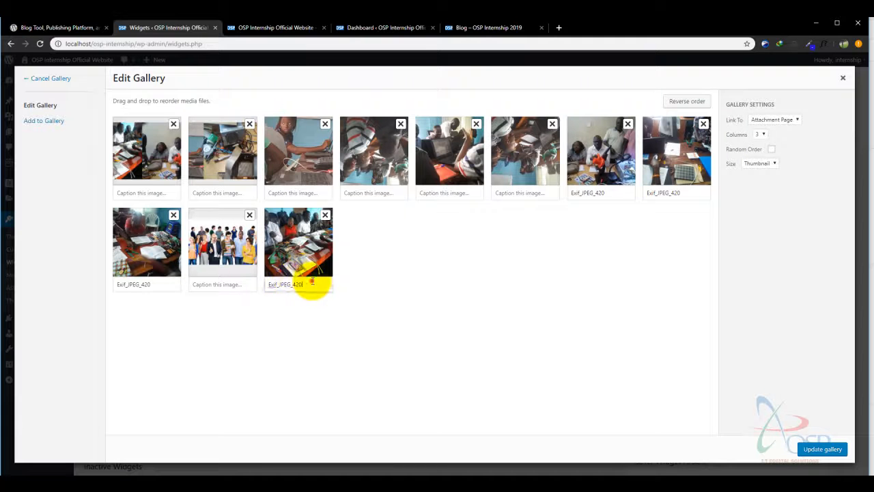
pyautogui.moveTo(312, 282); pyautogui.dragTo(259, 285)
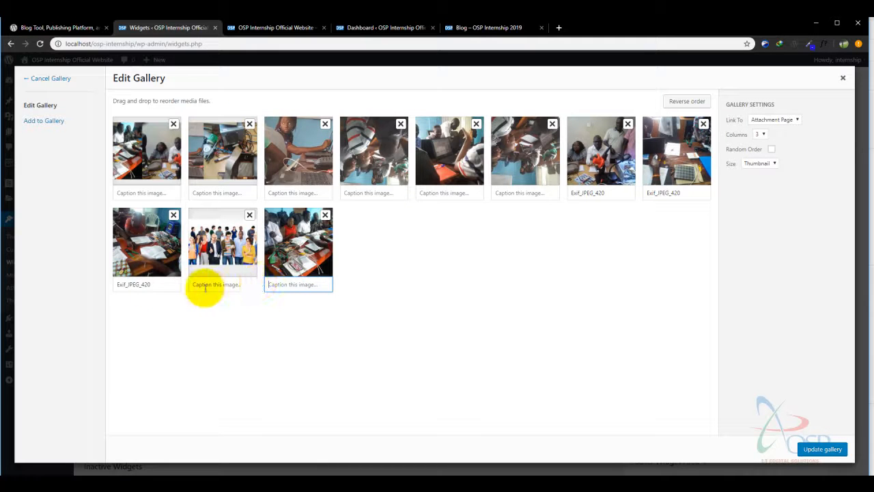
pyautogui.moveTo(153, 284); pyautogui.dragTo(103, 287)
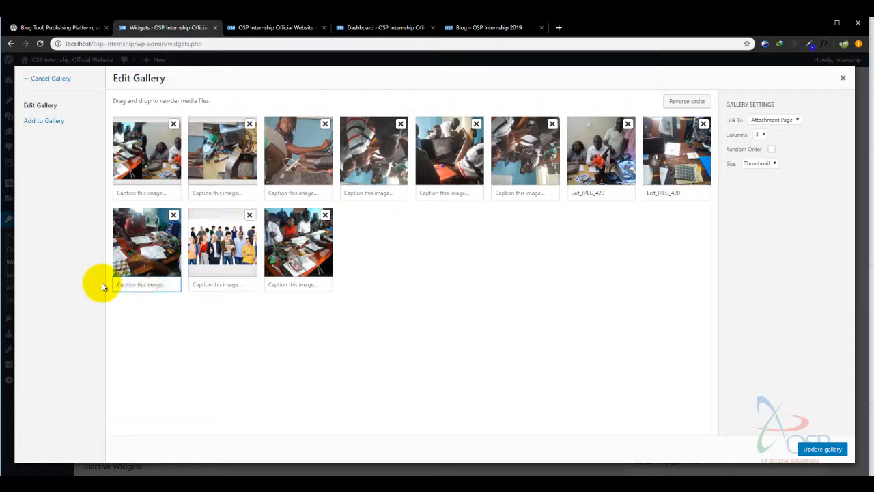
pyautogui.moveTo(612, 192); pyautogui.dragTo(556, 192)
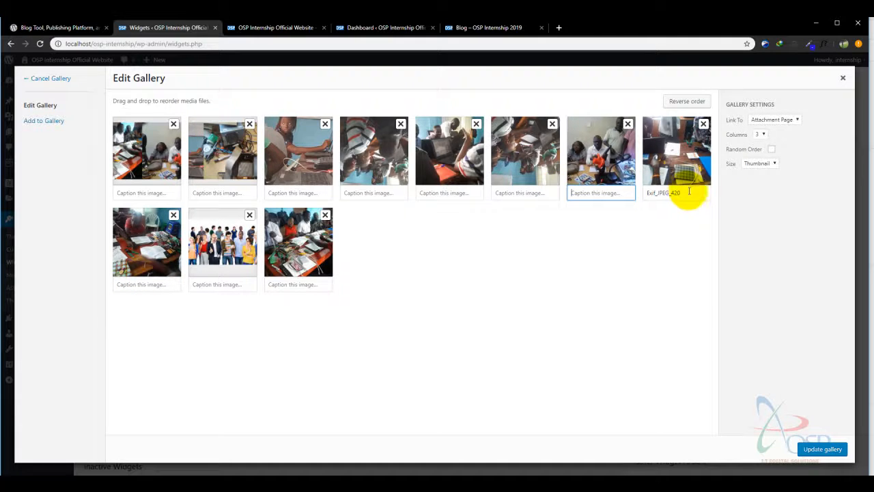
pyautogui.moveTo(689, 192); pyautogui.dragTo(621, 193)
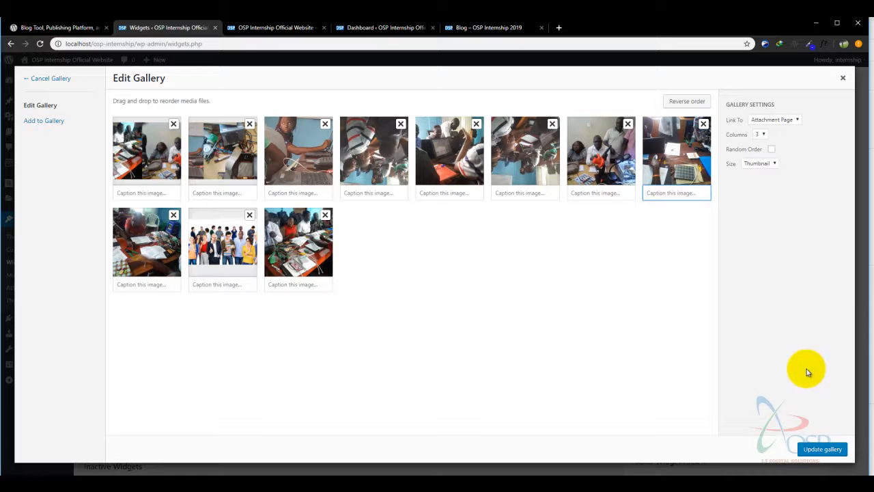
pyautogui.click(821, 450)
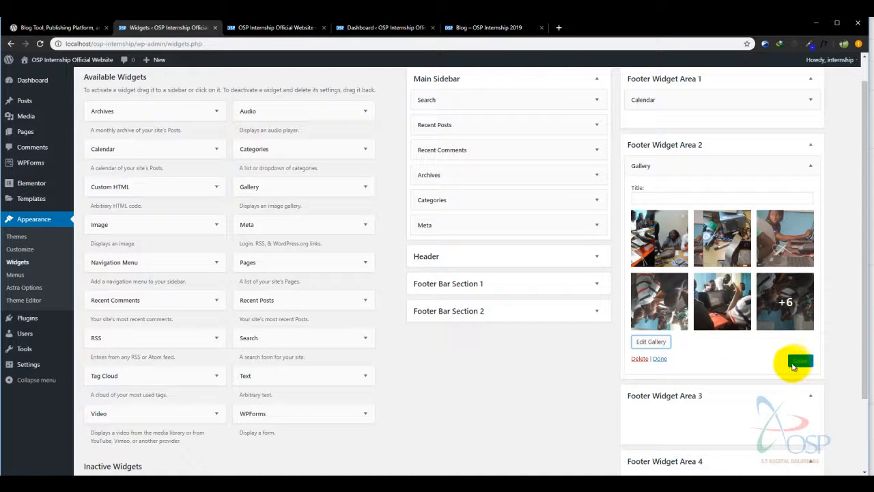
pyautogui.click(659, 359)
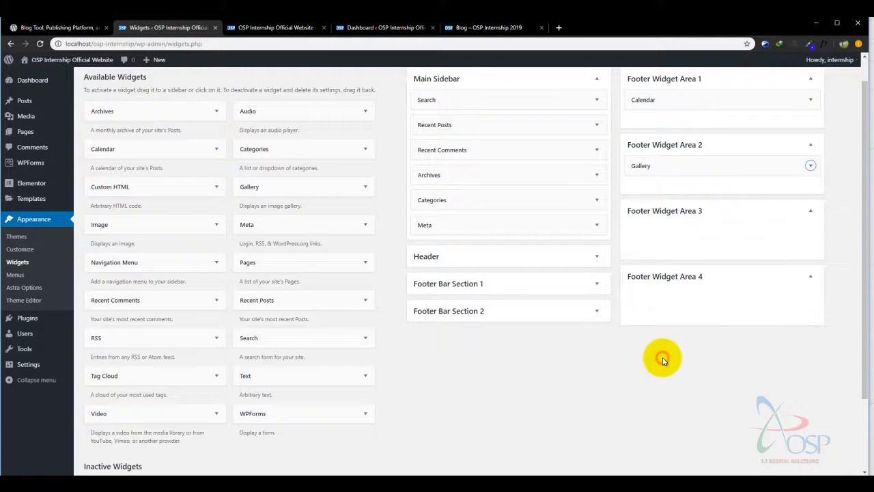
# Reload the homepage to check the footer gallery without captions, and view one of its images on its attachment page
pyautogui.click(272, 28)
pyautogui.click(40, 44)
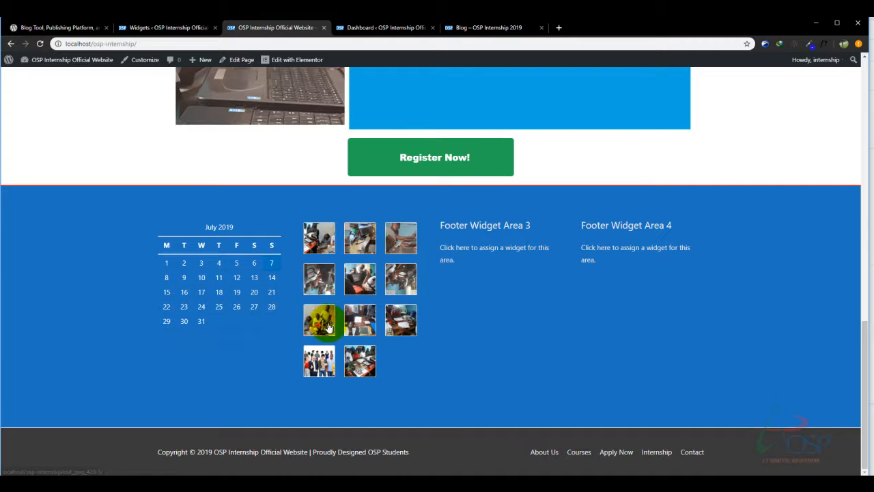
pyautogui.click(369, 285)
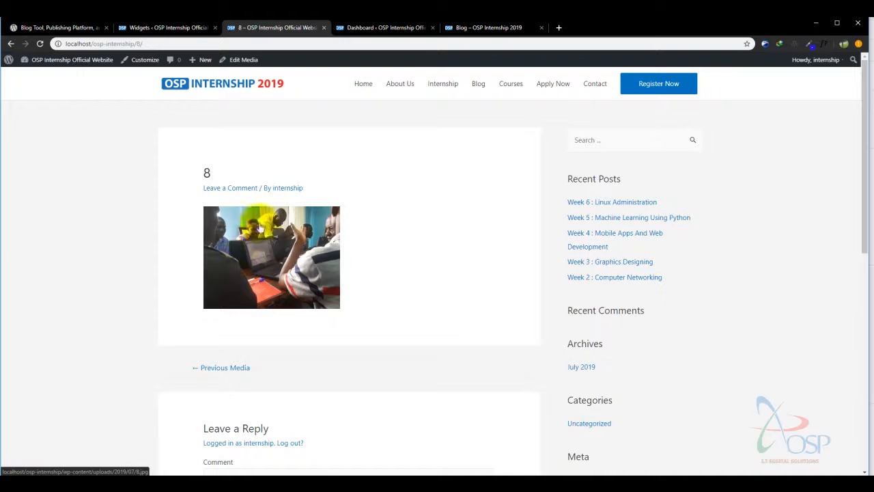
pyautogui.click(10, 43)
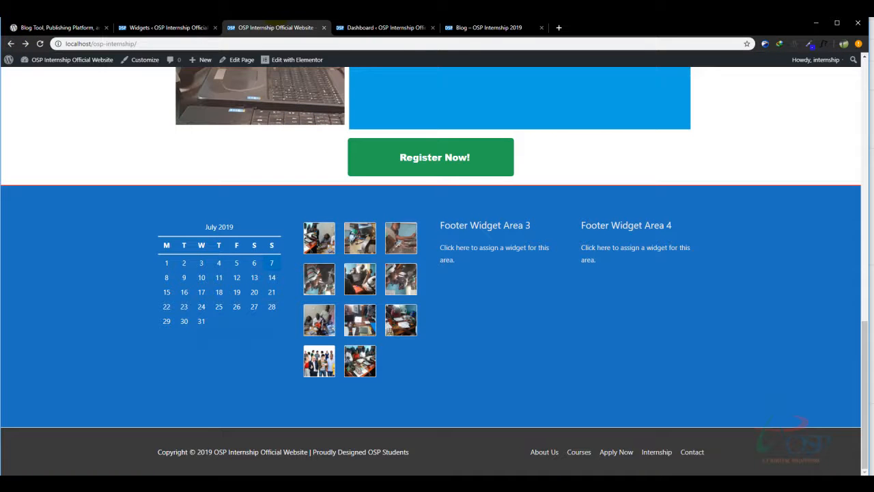
# Move the Widgets page into its own window, copy its address and close that window
pyautogui.moveTo(181, 27); pyautogui.dragTo(659, 184)
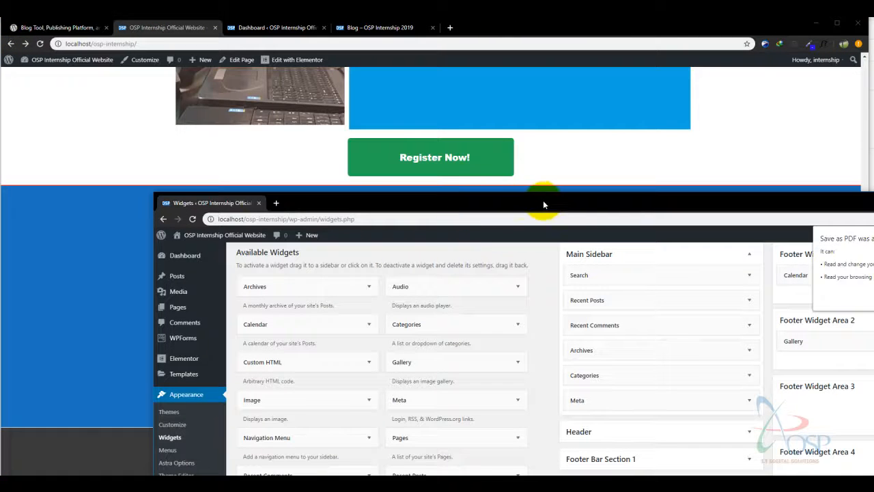
pyautogui.moveTo(565, 203); pyautogui.dragTo(458, 66)
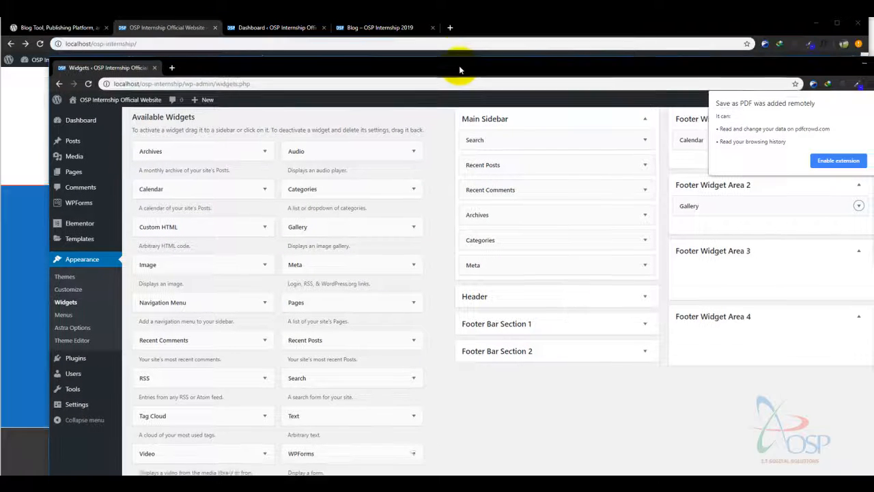
pyautogui.click(272, 87)
pyautogui.hotkey('ctrl', 'c')
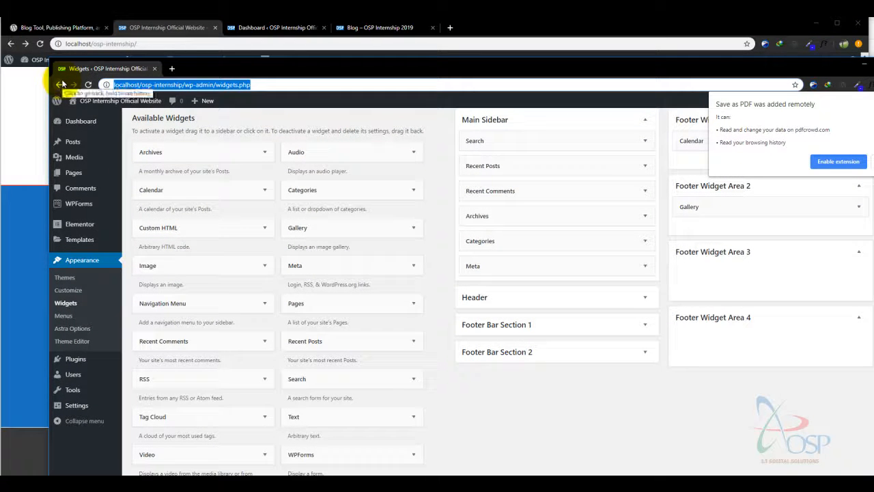
pyautogui.press('BackSpace')
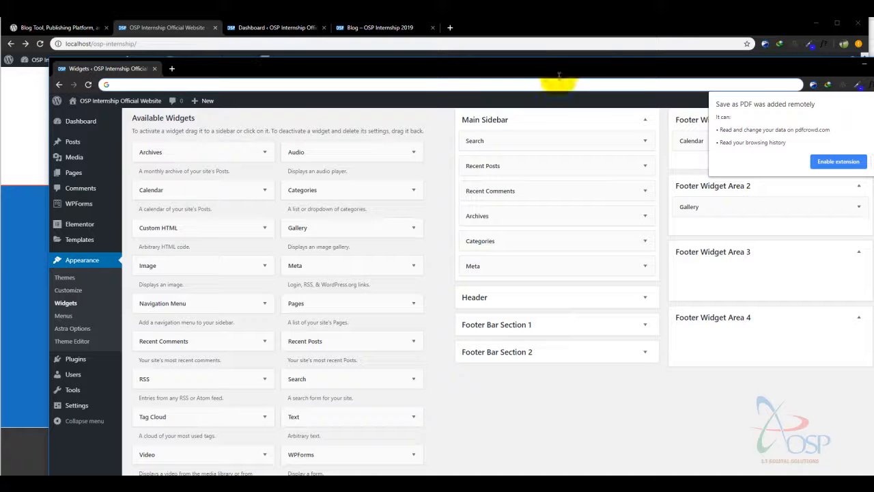
pyautogui.moveTo(818, 62); pyautogui.dragTo(766, 73)
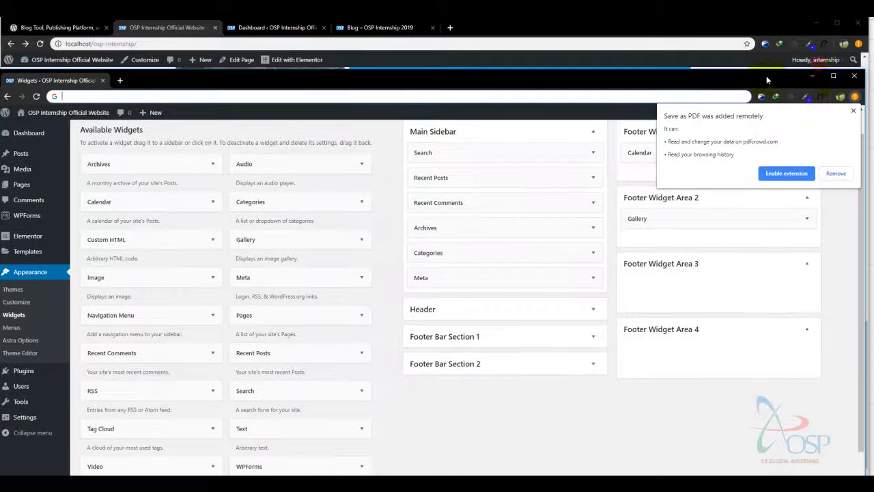
pyautogui.click(855, 76)
# Reopen localhost/osp-internship/wp-admin/widgets.php in a new browser tab and place that tab just before the homepage's tab
pyautogui.click(450, 28)
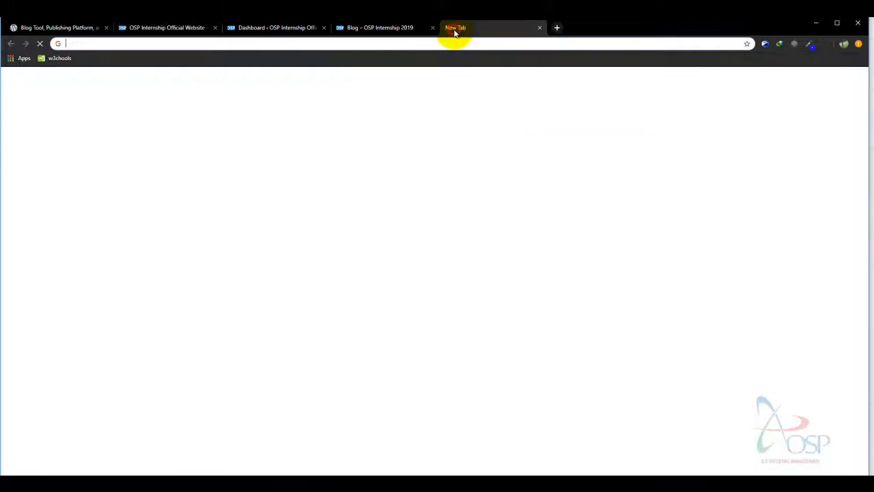
pyautogui.hotkey('ctrl', 'v')
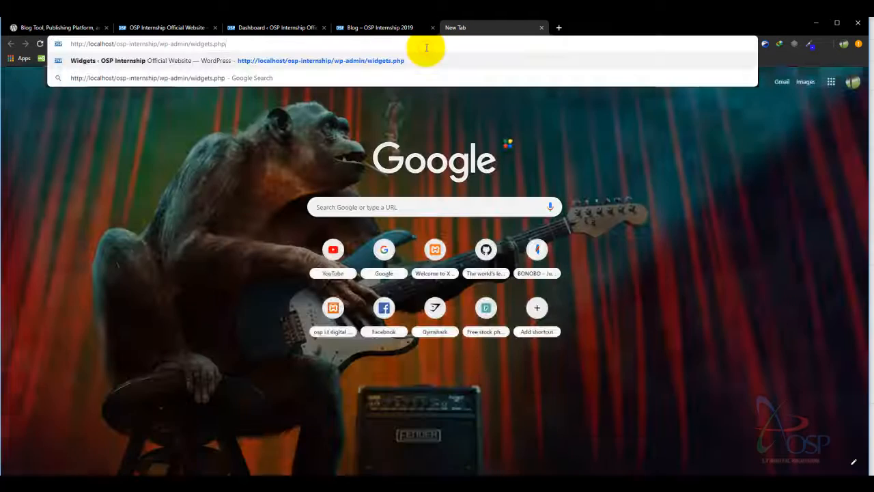
pyautogui.press('Return')
pyautogui.moveTo(490, 31); pyautogui.dragTo(170, 29)
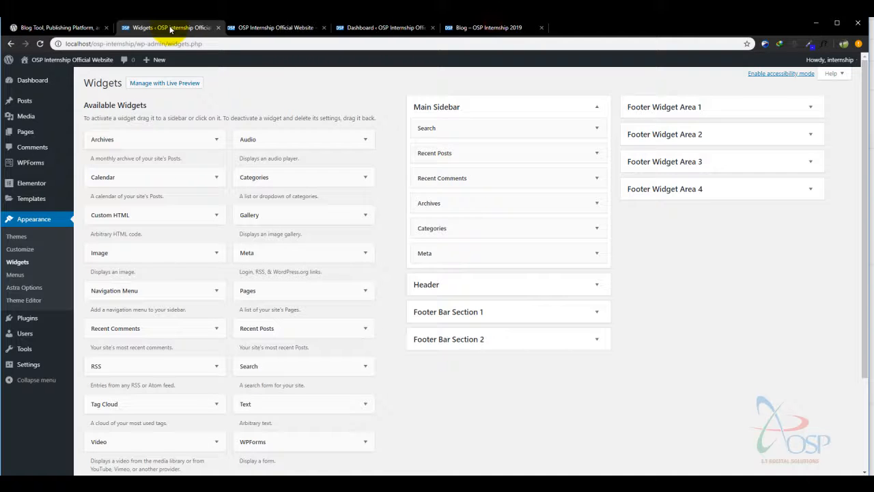
# Set the Footer Widget Area 2 gallery to link to None, save the widget and reload the homepage to check it
pyautogui.click(729, 134)
pyautogui.click(710, 155)
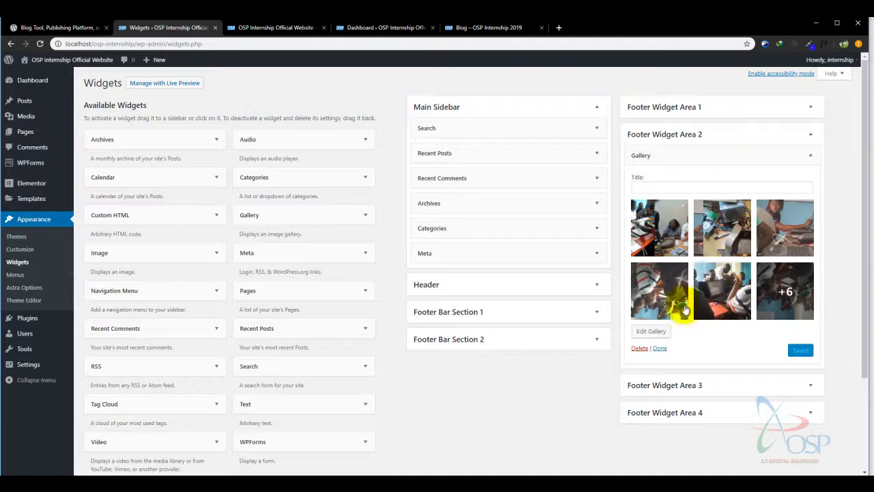
pyautogui.click(650, 332)
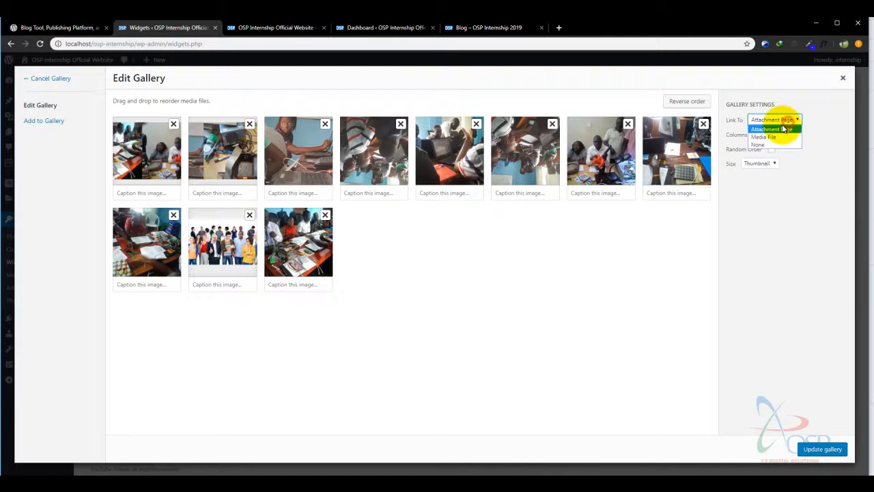
pyautogui.click(767, 146)
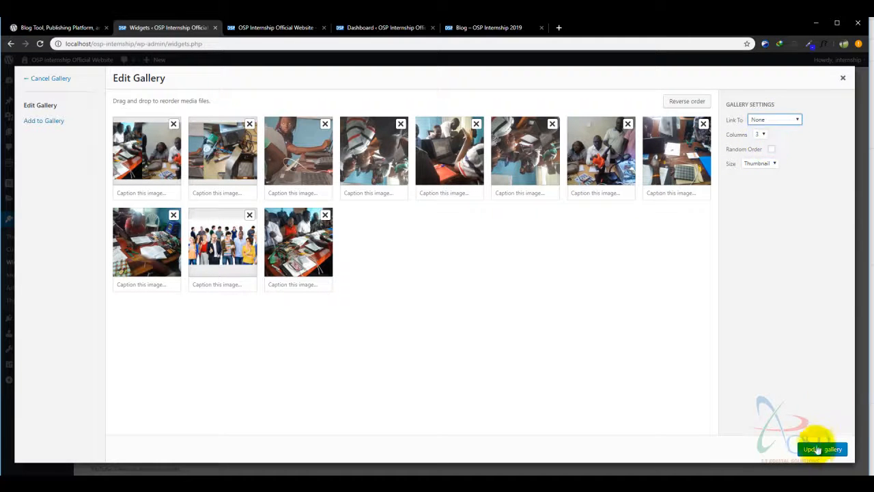
pyautogui.click(822, 450)
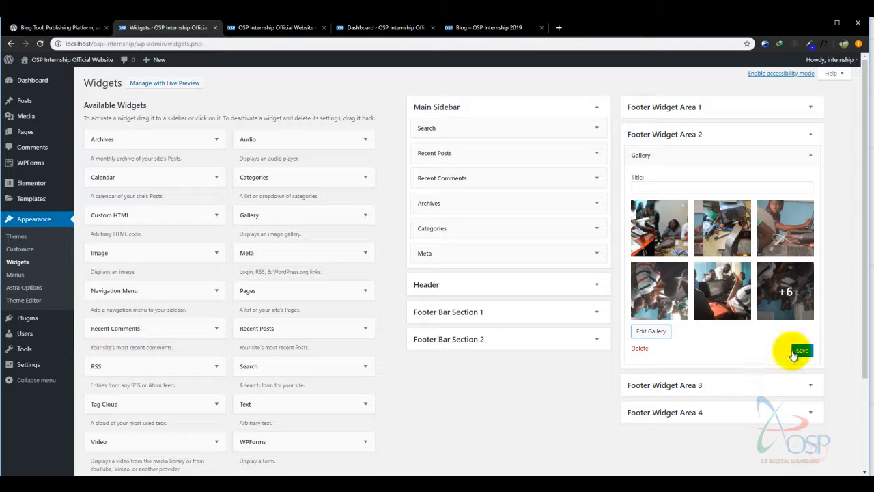
pyautogui.click(803, 351)
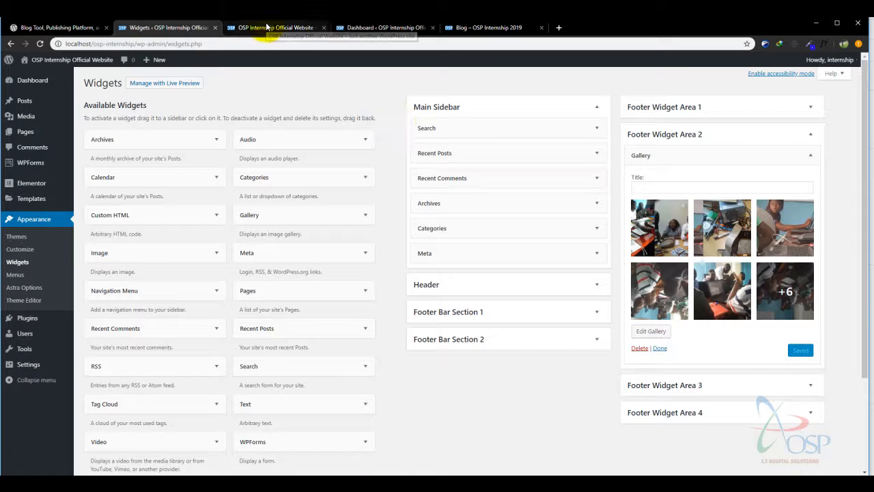
pyautogui.click(266, 27)
pyautogui.click(40, 43)
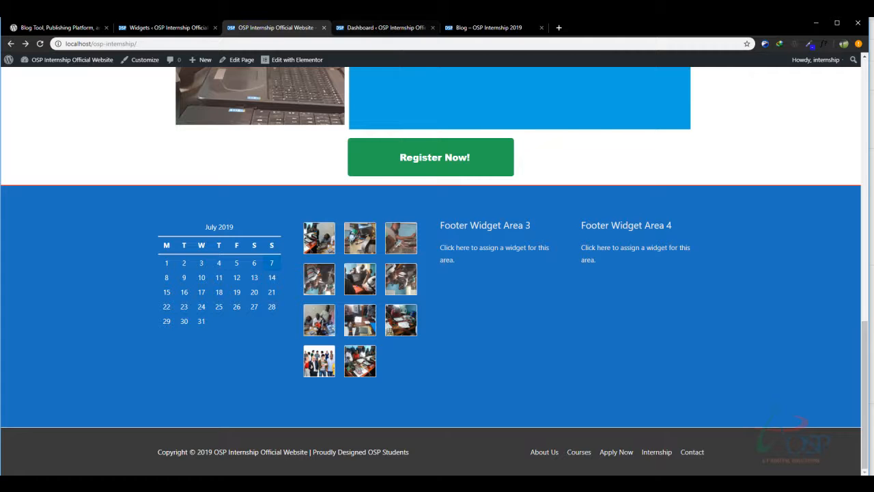
# Add a Video widget to Footer Widget Area 3
pyautogui.click(164, 27)
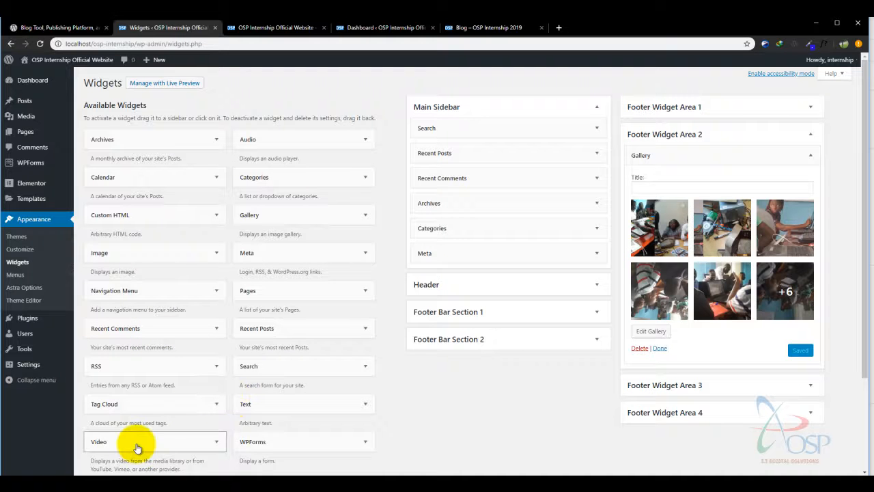
pyautogui.moveTo(863, 150); pyautogui.dragTo(862, 244)
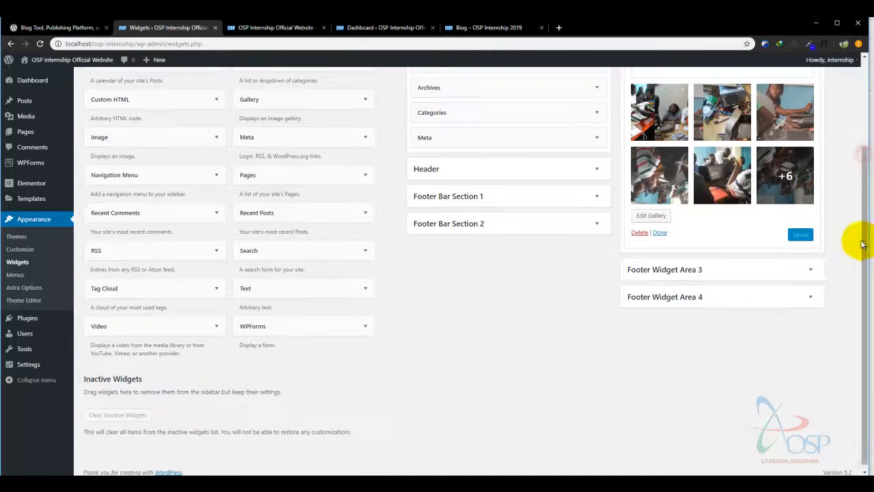
pyautogui.click(157, 324)
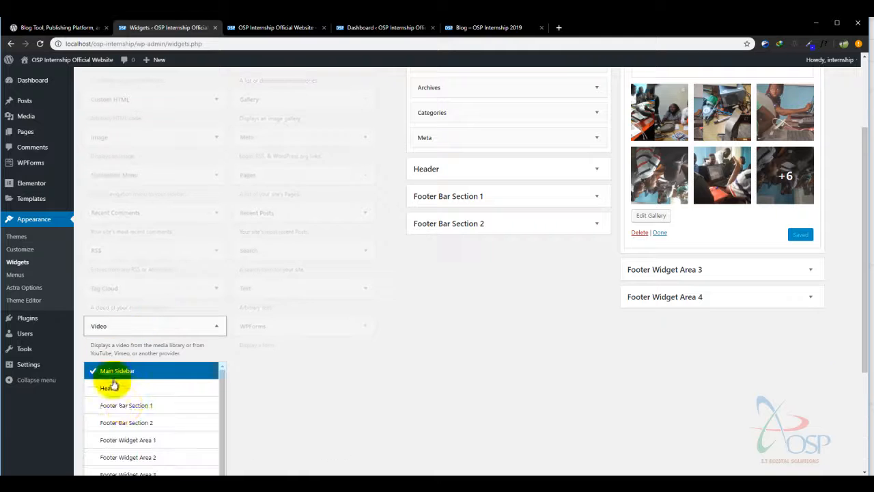
pyautogui.moveTo(865, 219); pyautogui.dragTo(376, 282)
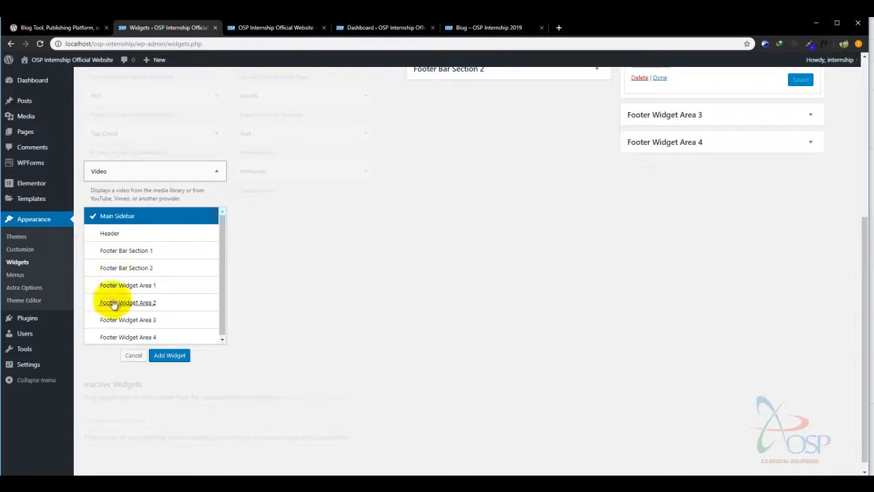
pyautogui.click(144, 321)
pyautogui.click(175, 355)
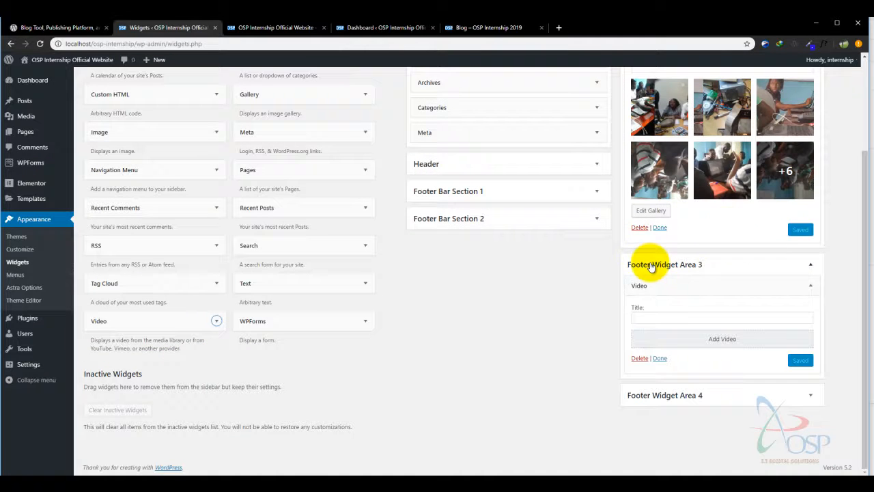
# Select mov.mp4 from the media library for the Video widget, and view the option of inserting a video from a URL
pyautogui.click(672, 339)
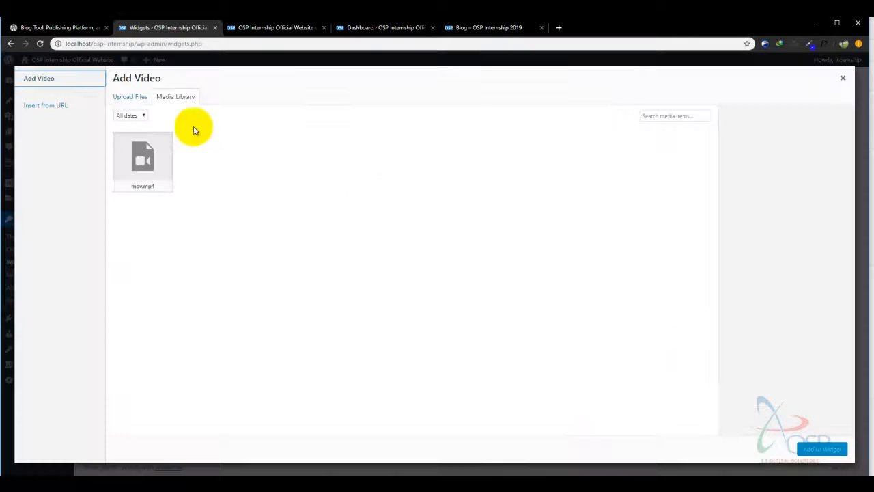
pyautogui.click(146, 165)
pyautogui.click(48, 103)
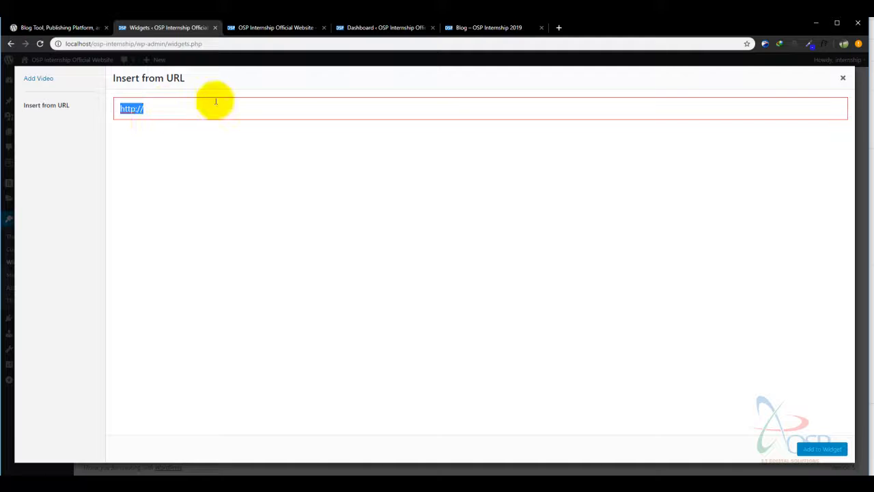
pyautogui.click(41, 82)
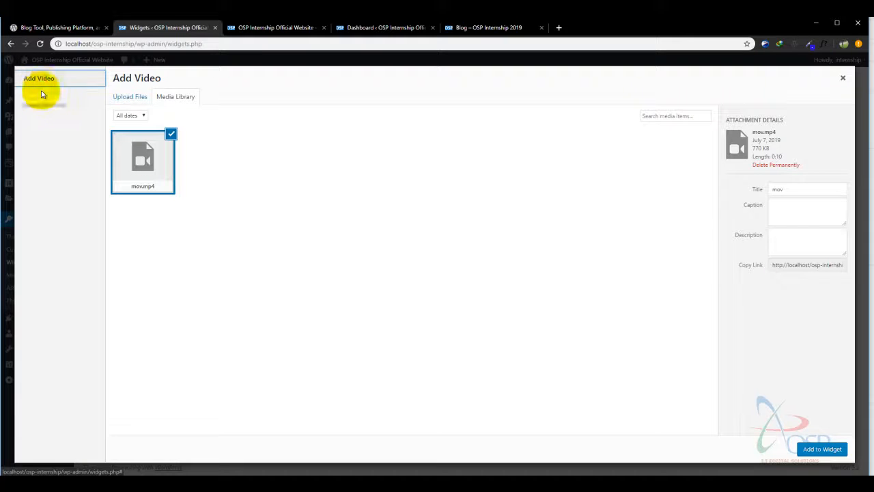
pyautogui.click(55, 107)
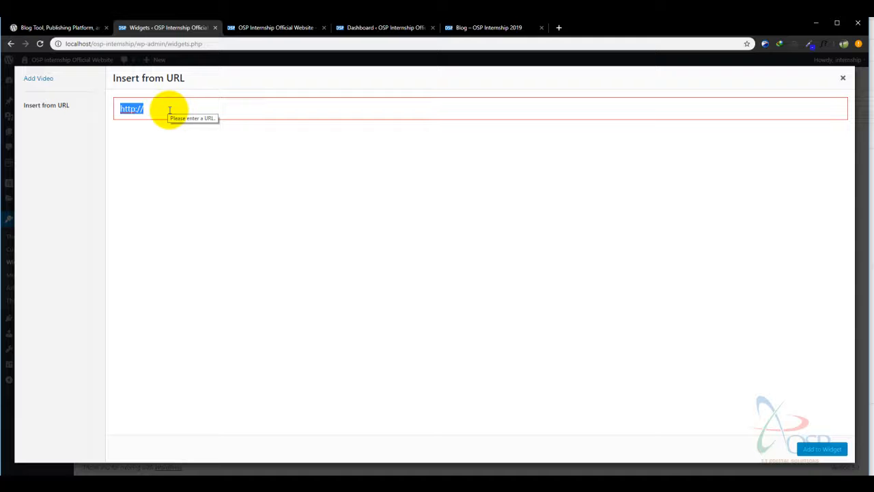
pyautogui.click(41, 79)
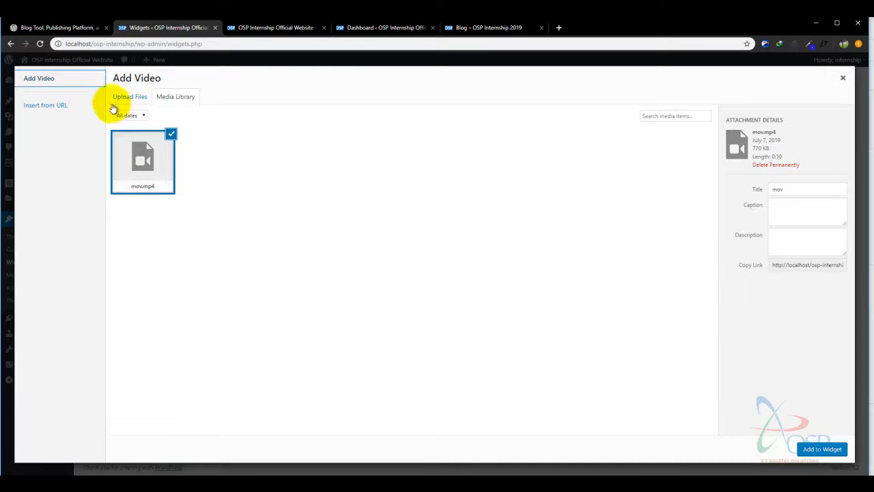
# Switch to File Explorer to view the mov video in the videos folder, and return to the video selection
pyautogui.moveTo(194, 472)
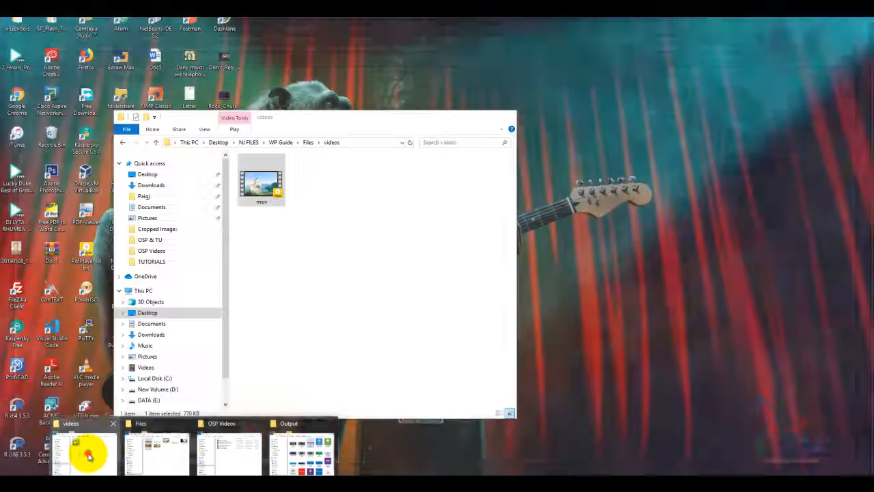
pyautogui.click(89, 456)
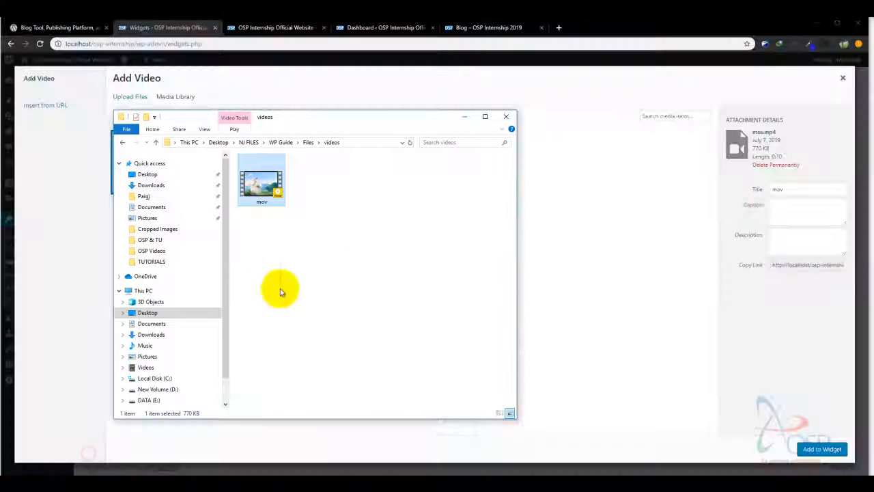
pyautogui.moveTo(249, 190); pyautogui.dragTo(342, 226)
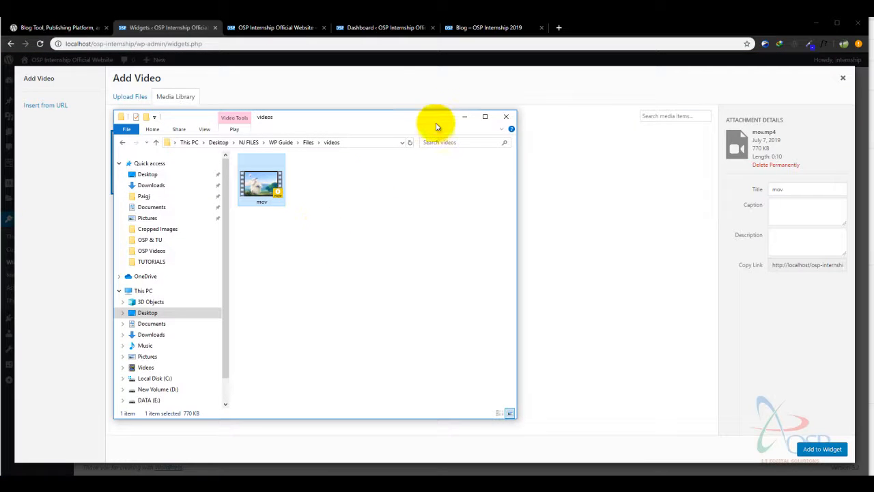
pyautogui.click(470, 124)
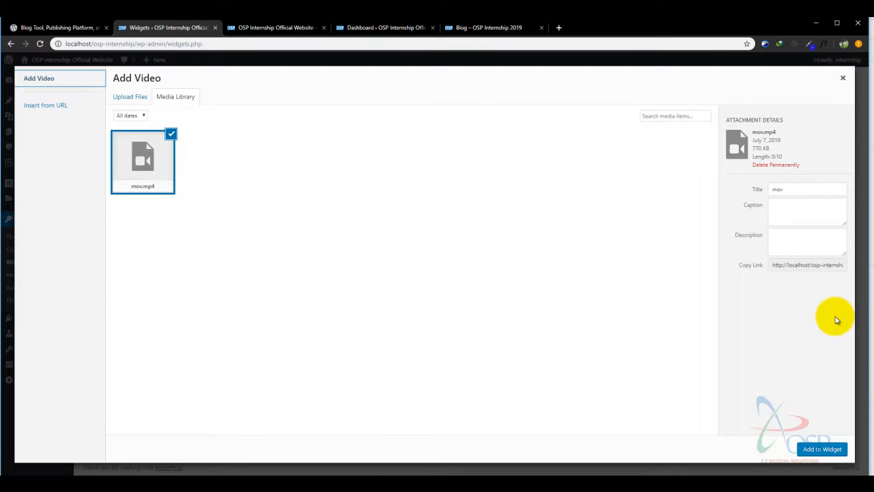
# Insert mov.mp4 into the Footer Widget Area 3 Video widget, save it and check the video in the homepage footer
pyautogui.click(824, 449)
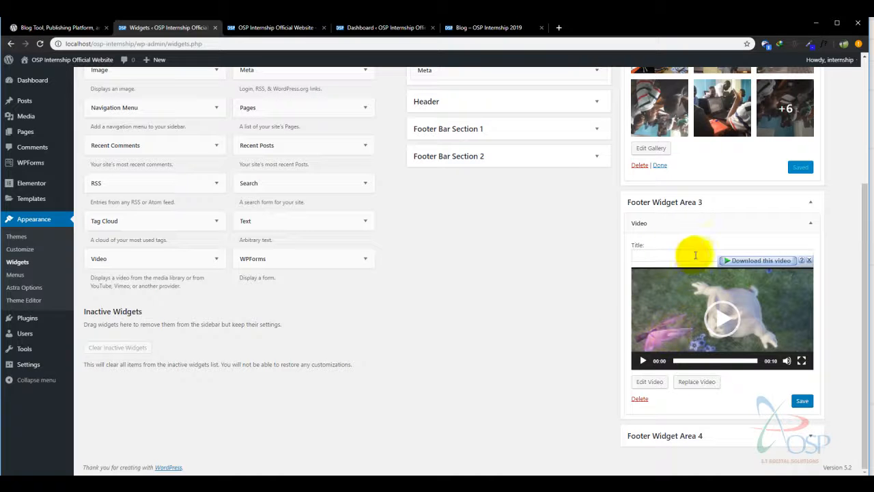
pyautogui.click(802, 402)
pyautogui.click(266, 29)
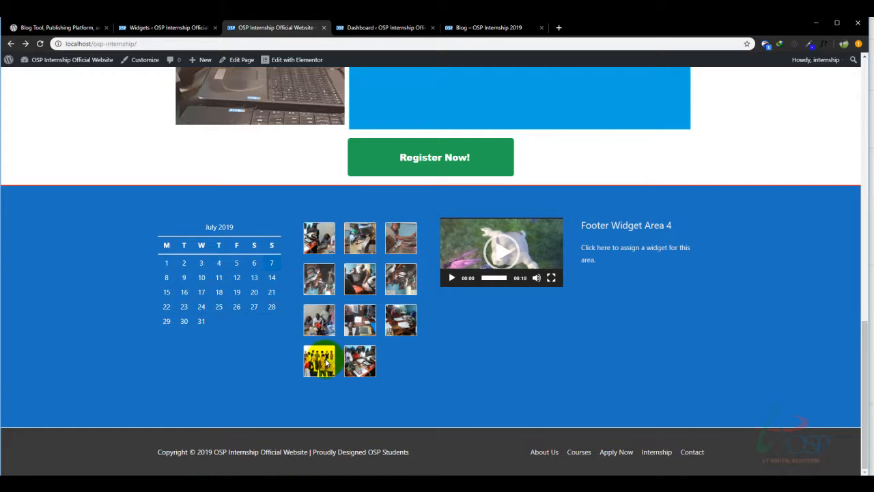
# Add a Text widget to Footer Widget Area 3 below the video
pyautogui.click(168, 29)
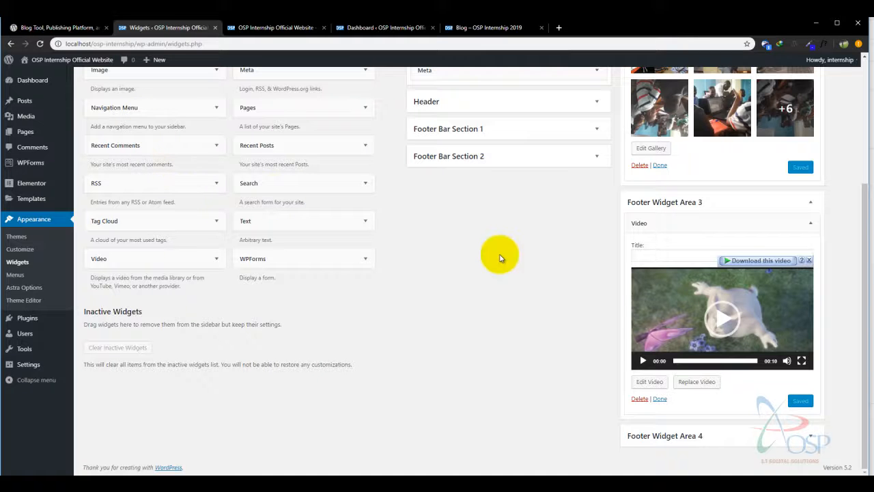
pyautogui.moveTo(863, 272); pyautogui.dragTo(868, 213)
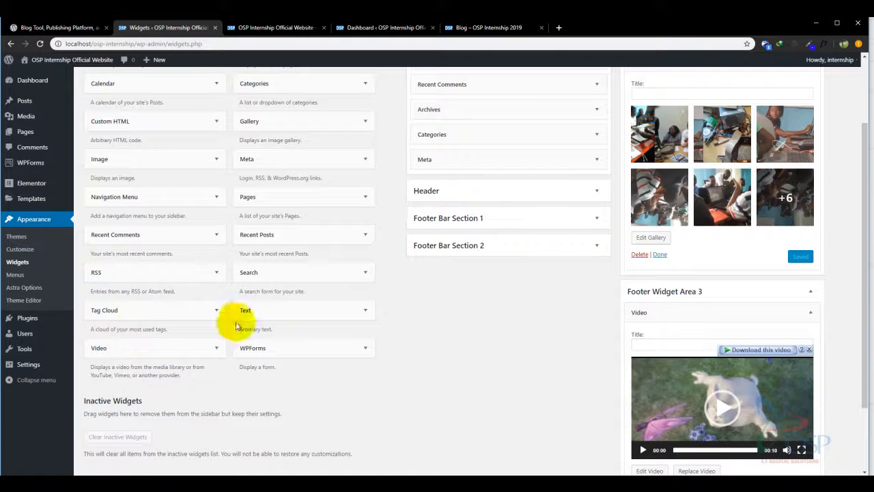
pyautogui.click(280, 312)
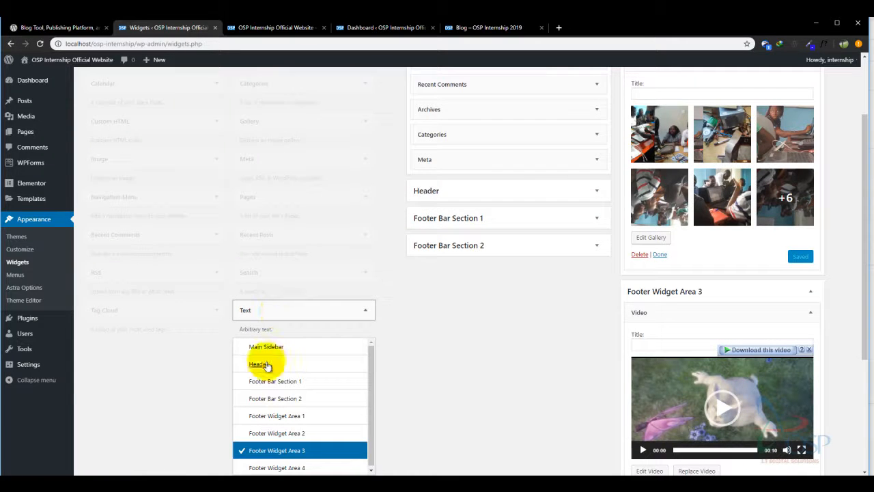
pyautogui.moveTo(864, 156); pyautogui.dragTo(858, 230)
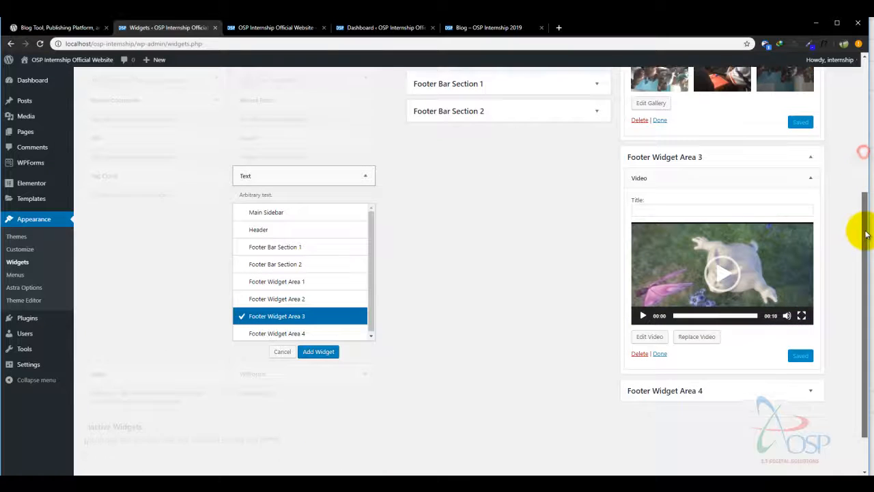
pyautogui.click(319, 351)
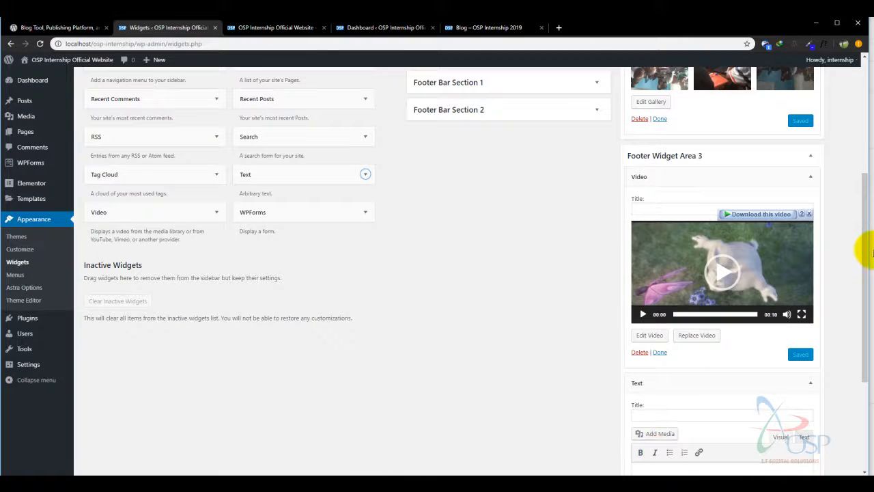
# Title the Text widget "About This Internship Video", fill its body with the "Well, OSP is the best platform" paragraph from Notepad, and save it
pyautogui.moveTo(860, 279); pyautogui.dragTo(865, 336)
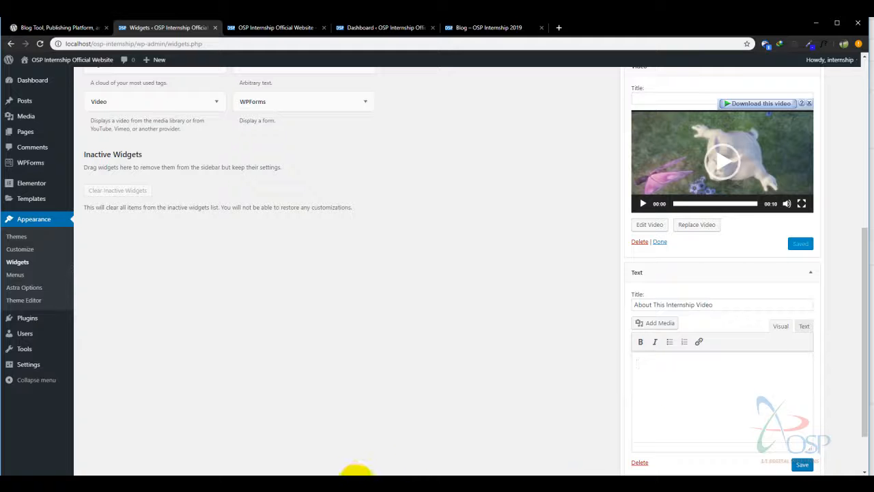
pyautogui.click(313, 474)
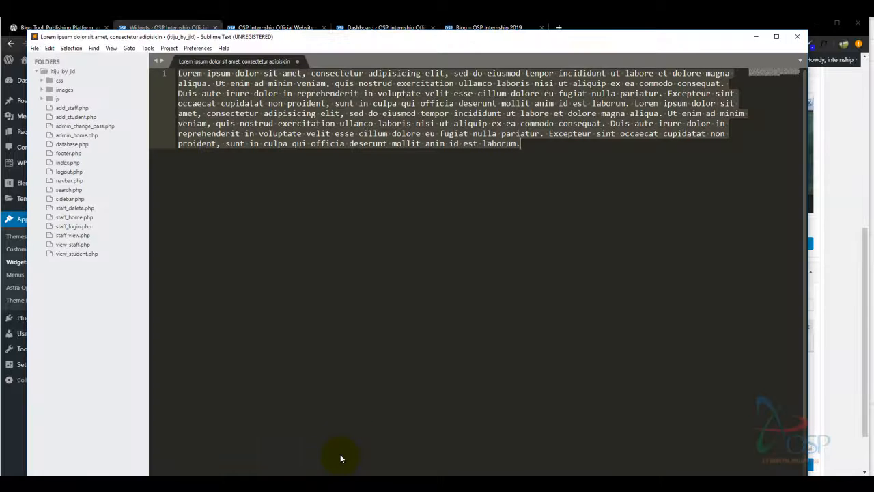
pyautogui.click(326, 475)
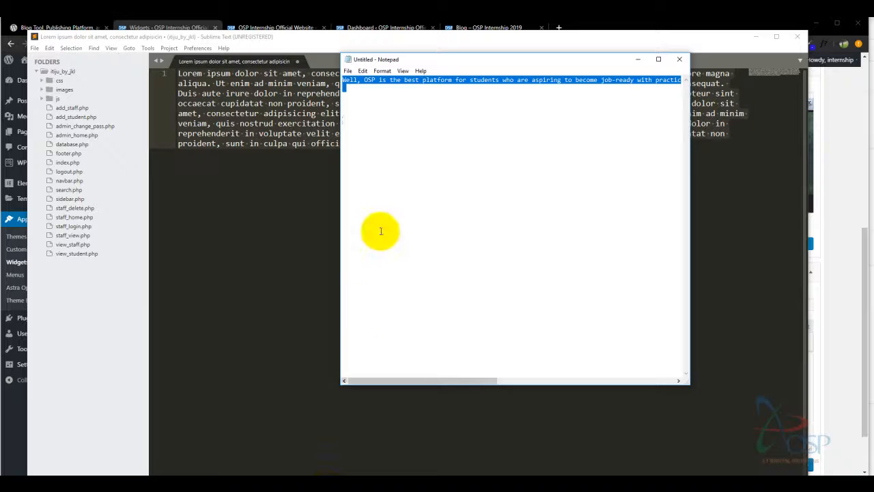
pyautogui.click(639, 60)
pyautogui.click(756, 36)
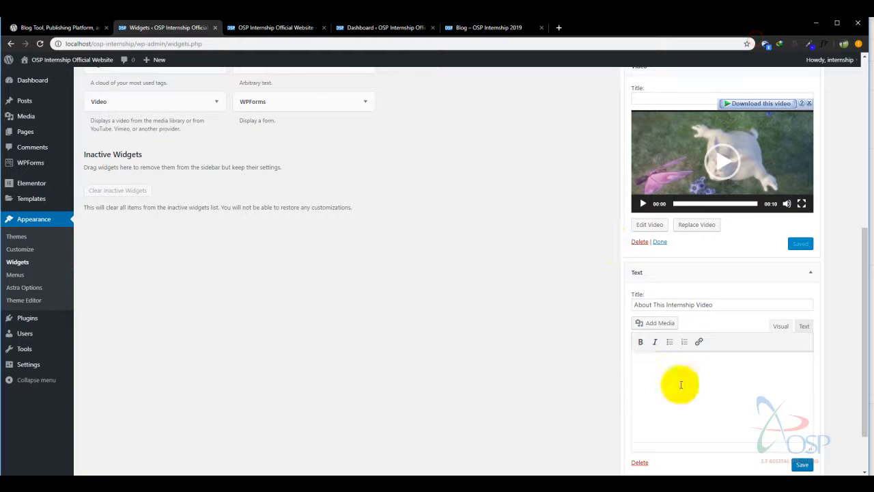
pyautogui.write('Well, OSP is the best platform for students who are aspiring to become job-ready with practical hands-on and real-life projects experience, and all the instructors at OSP are just good at what they do....')
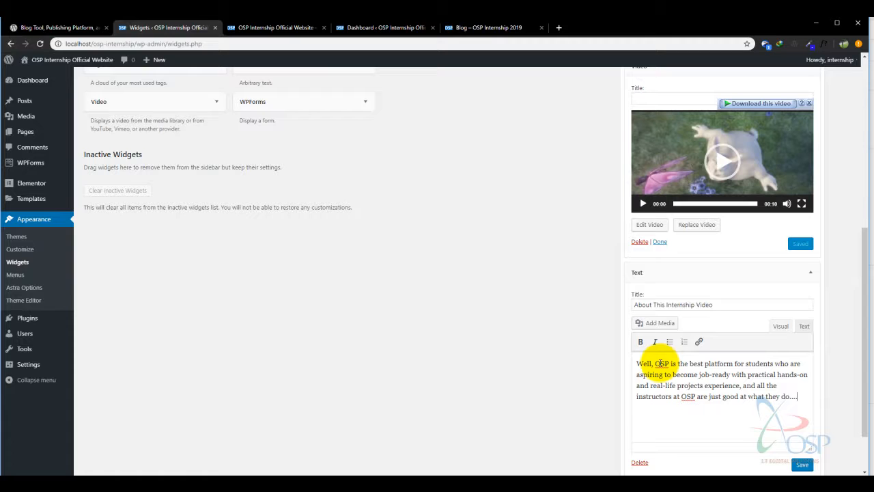
pyautogui.click(803, 464)
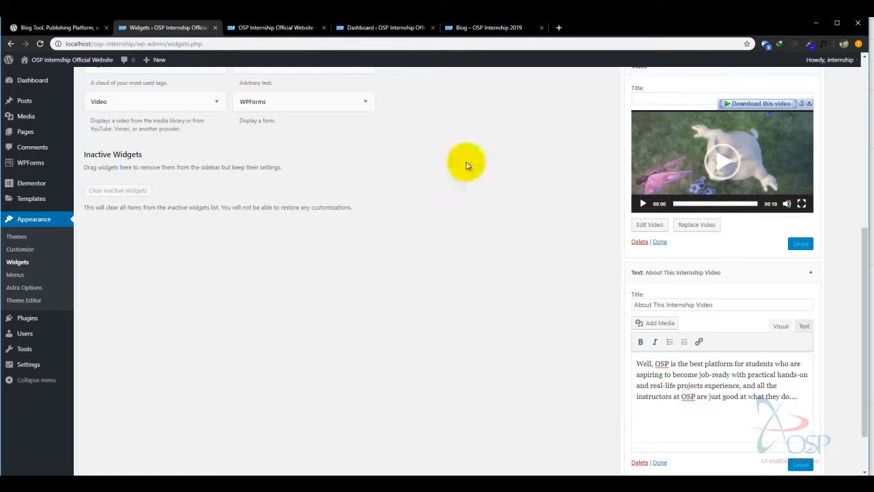
# Reload the homepage and check the new text below the footer video and the unassigned Footer Widget Area 4
pyautogui.click(268, 27)
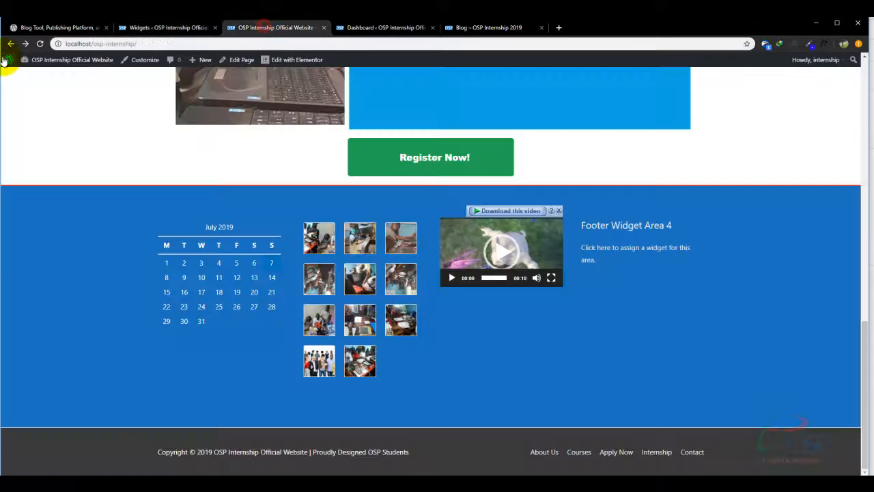
pyautogui.click(40, 44)
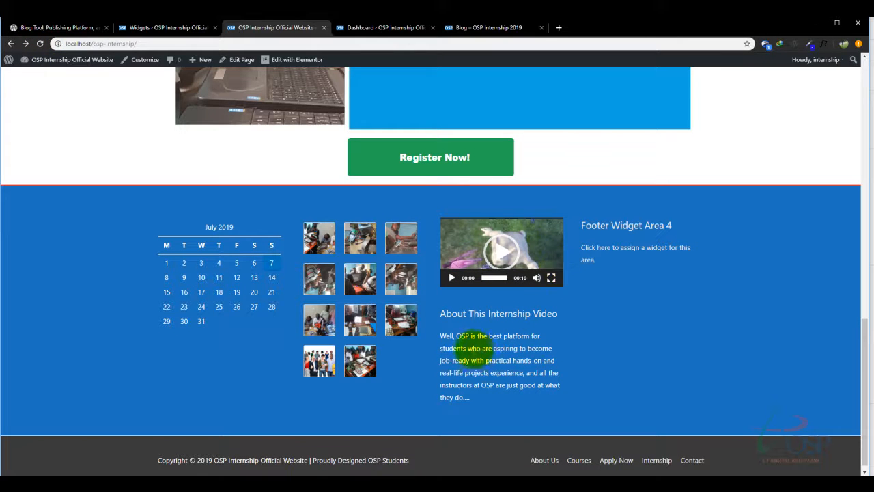
pyautogui.moveTo(579, 226); pyautogui.dragTo(597, 240)
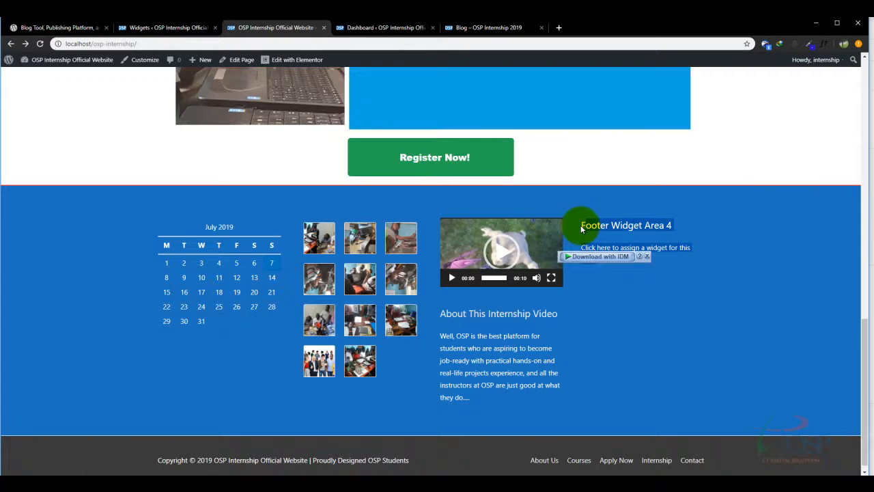
pyautogui.click(591, 223)
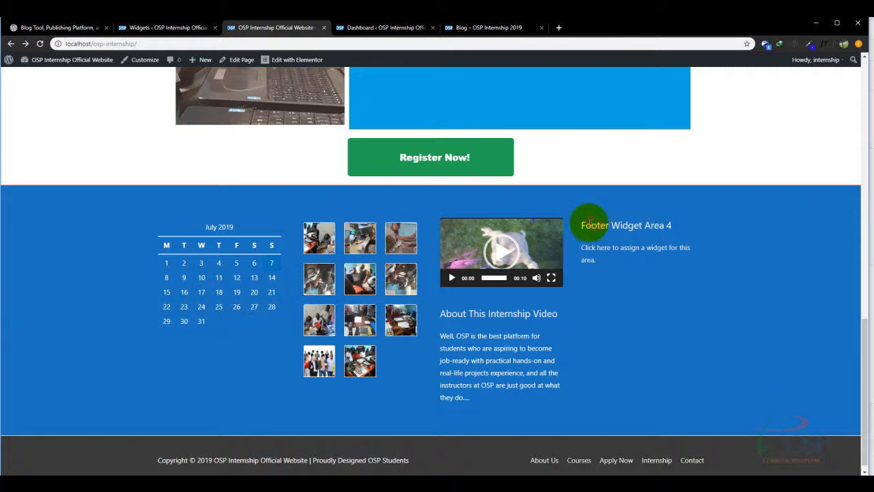
pyautogui.moveTo(585, 222); pyautogui.dragTo(663, 267)
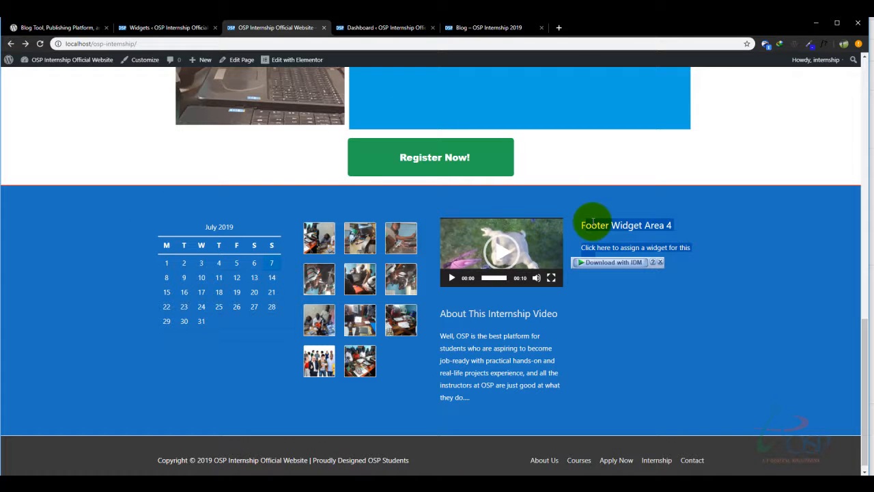
pyautogui.click(614, 225)
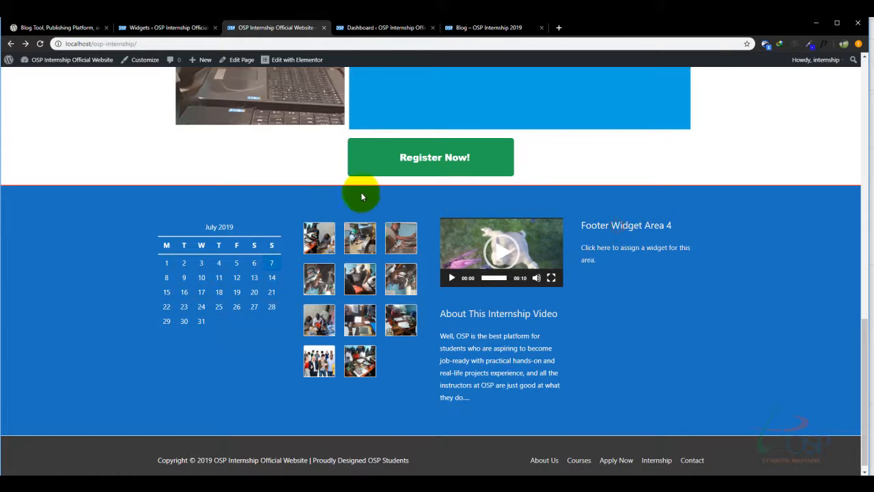
# Title the Video widget "The Internship Video", save it, and check the heading in the homepage footer
pyautogui.click(155, 28)
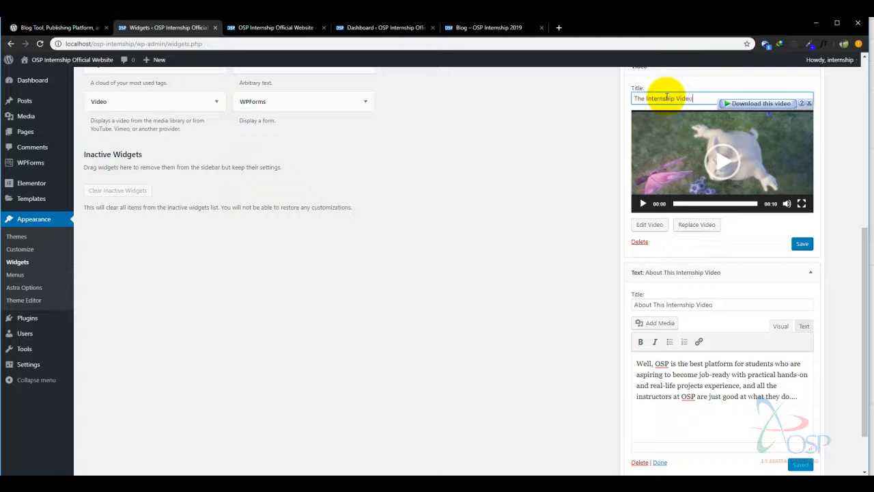
pyautogui.click(802, 244)
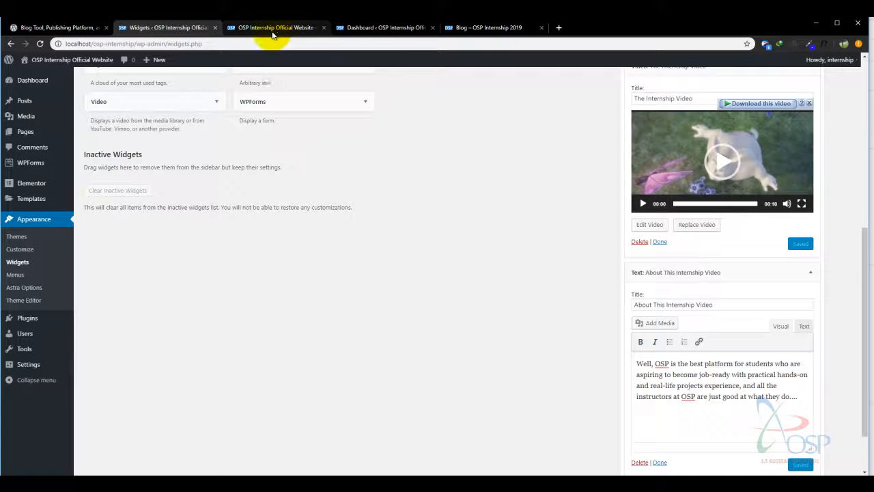
pyautogui.click(273, 28)
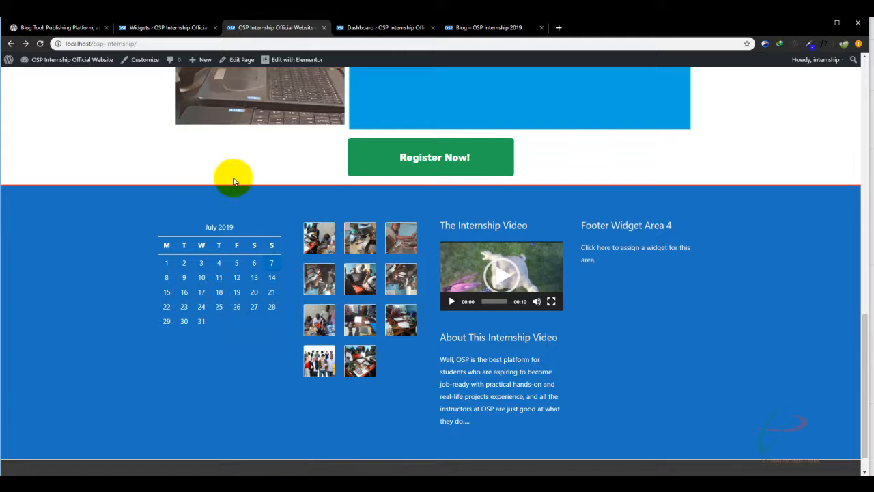
# Title the Gallery widget in Footer Widget Area 2 "The Student Gallery", save it, and check it in the reloaded homepage footer
pyautogui.click(158, 29)
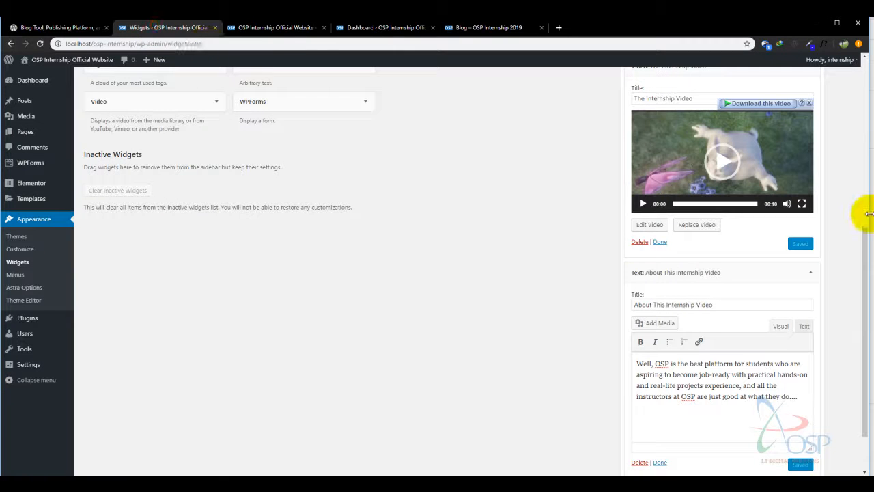
pyautogui.moveTo(862, 238); pyautogui.dragTo(867, 77)
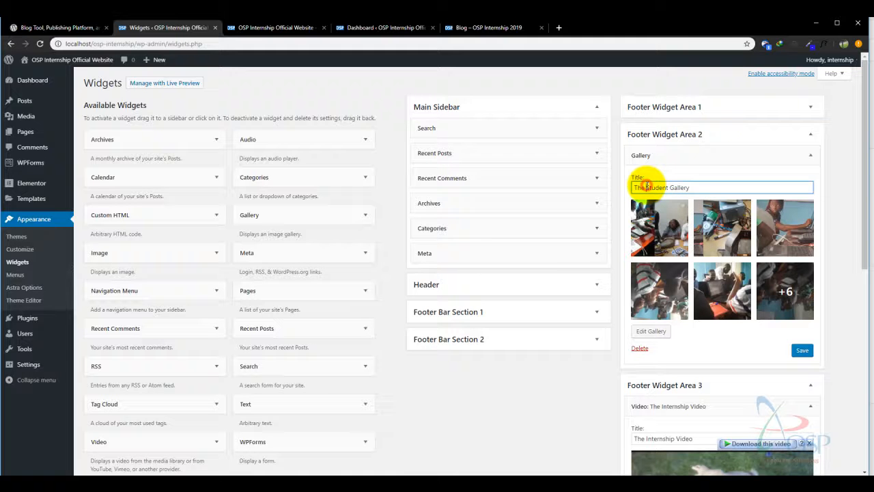
pyautogui.click(801, 350)
pyautogui.click(256, 28)
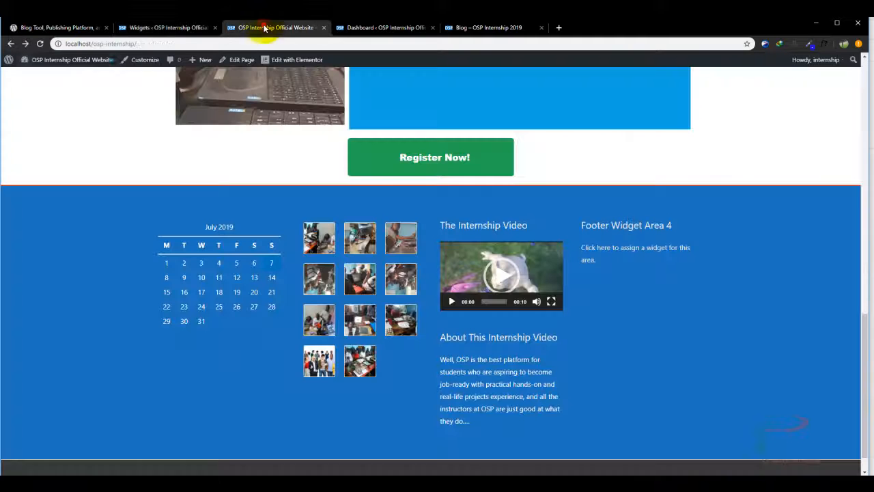
pyautogui.click(41, 43)
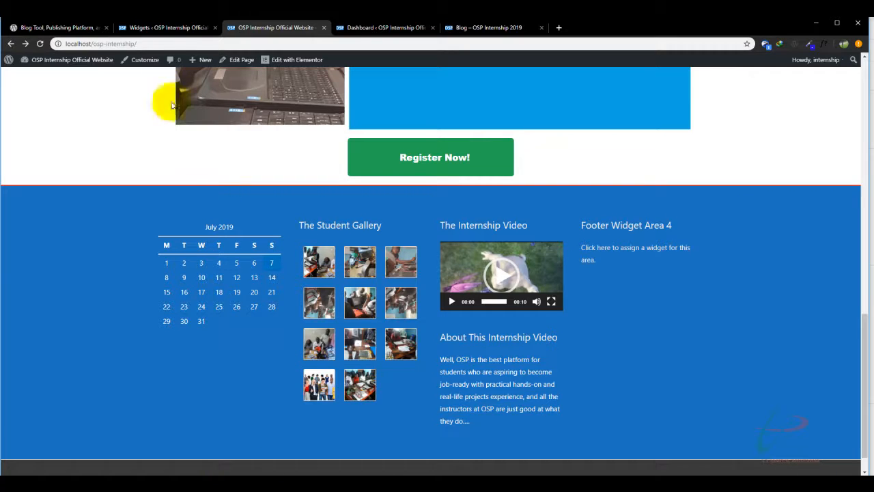
# Title the Calendar widget in Footer Widget Area 1 "Internship Calendar 2019", save it, and check the reloaded homepage footer
pyautogui.click(157, 28)
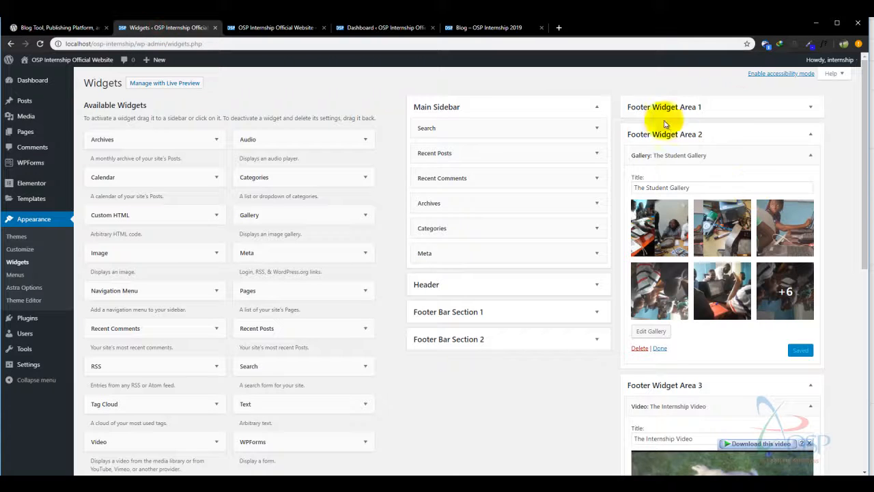
pyautogui.click(742, 107)
pyautogui.click(687, 126)
pyautogui.click(663, 160)
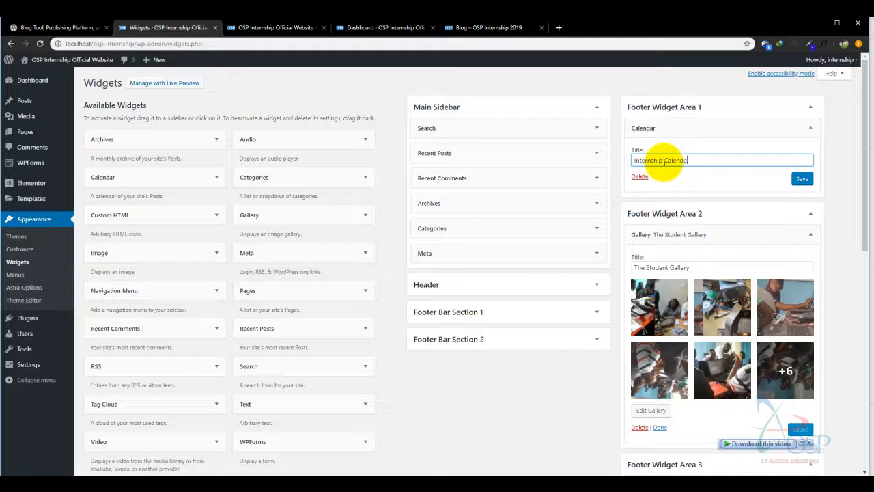
pyautogui.click(800, 178)
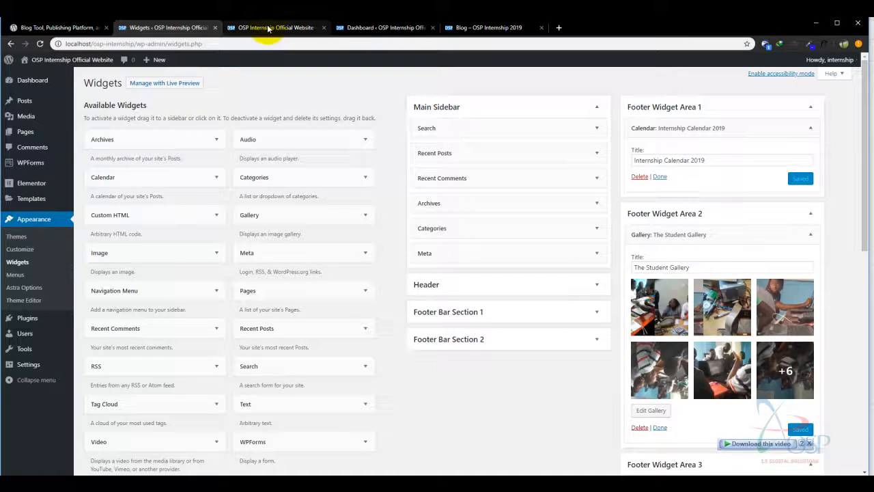
pyautogui.click(232, 28)
pyautogui.click(39, 44)
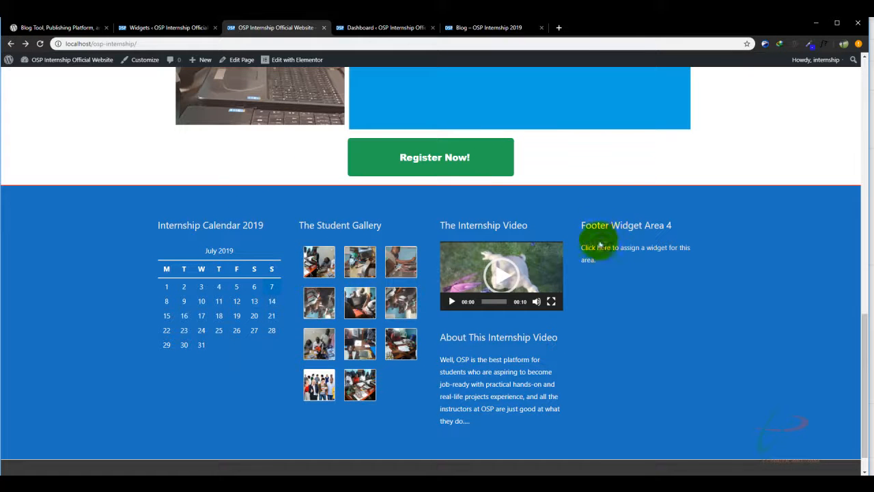
pyautogui.moveTo(585, 224); pyautogui.dragTo(679, 228)
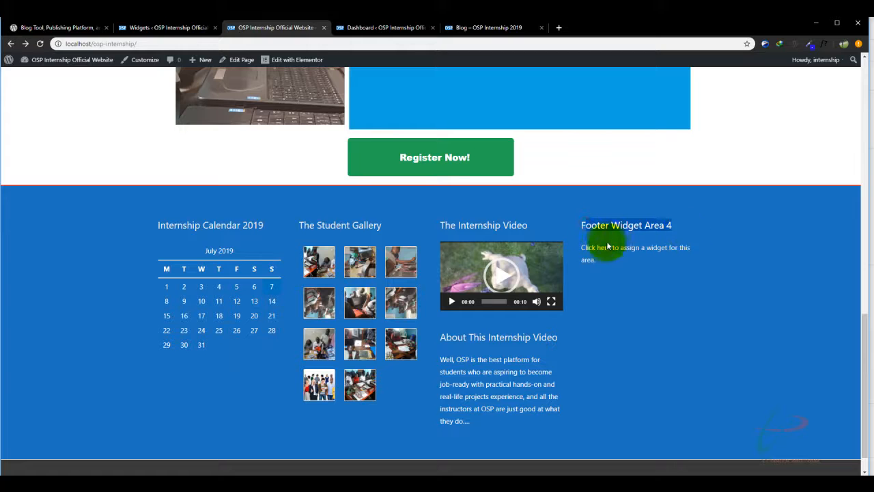
# Add a Text widget to Footer Widget Area 4 on the Widgets page
pyautogui.click(157, 33)
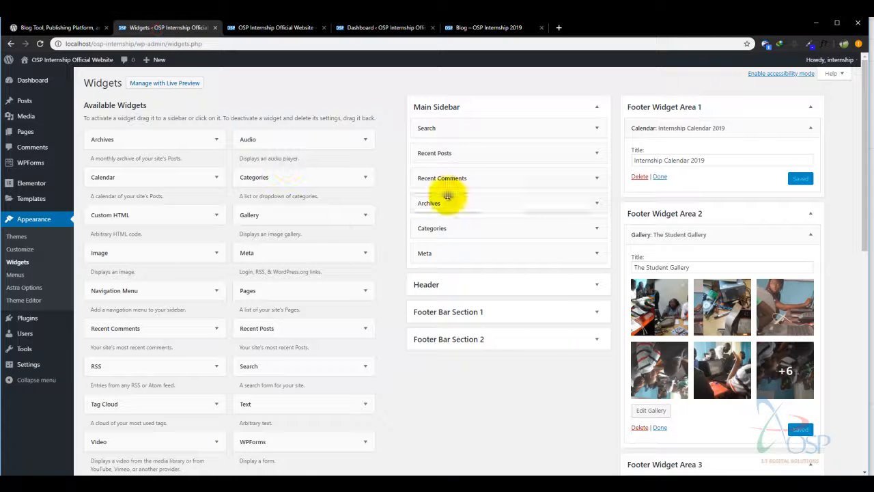
pyautogui.moveTo(858, 156); pyautogui.dragTo(859, 228)
pyautogui.click(273, 212)
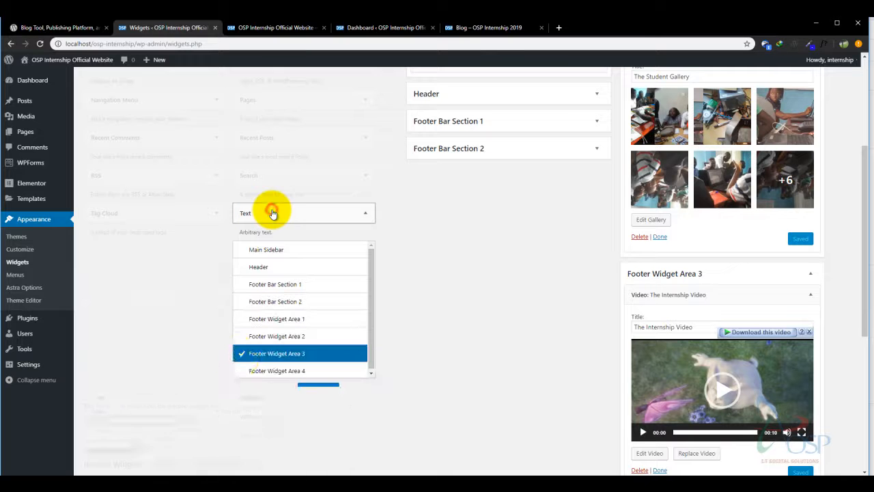
pyautogui.click(266, 372)
pyautogui.click(318, 388)
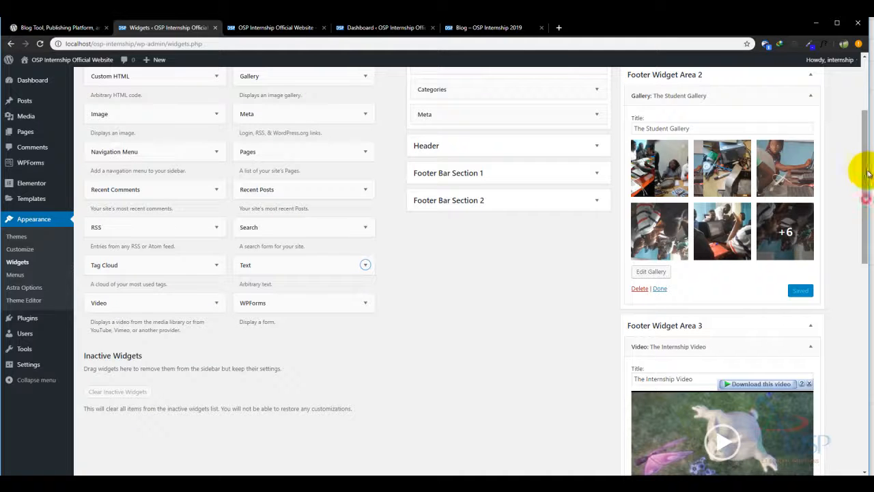
# Collapse the Gallery widget and Footer Widget Area 3, and title the Footer Widget Area 4 Text widget "Contact Information"
pyautogui.click(810, 99)
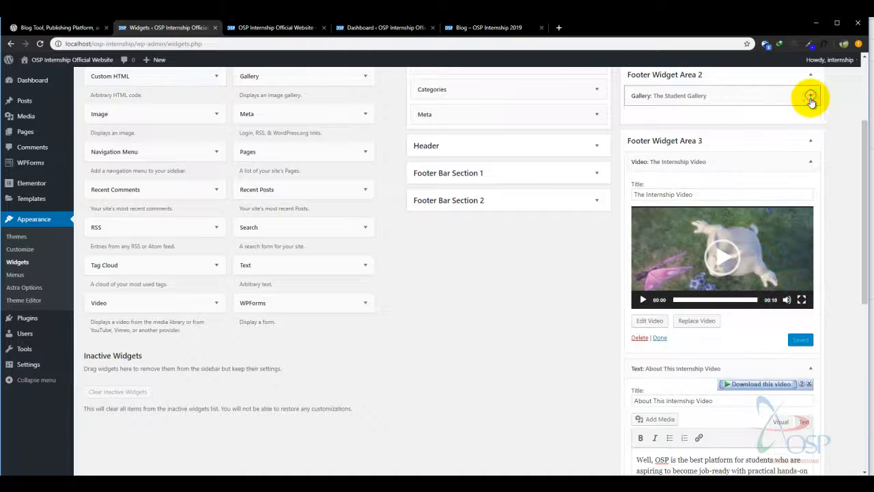
pyautogui.click(810, 142)
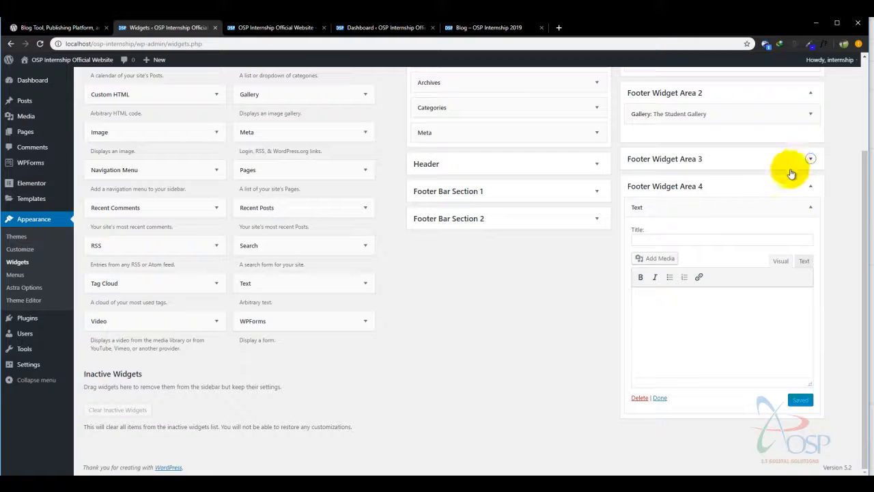
pyautogui.click(676, 239)
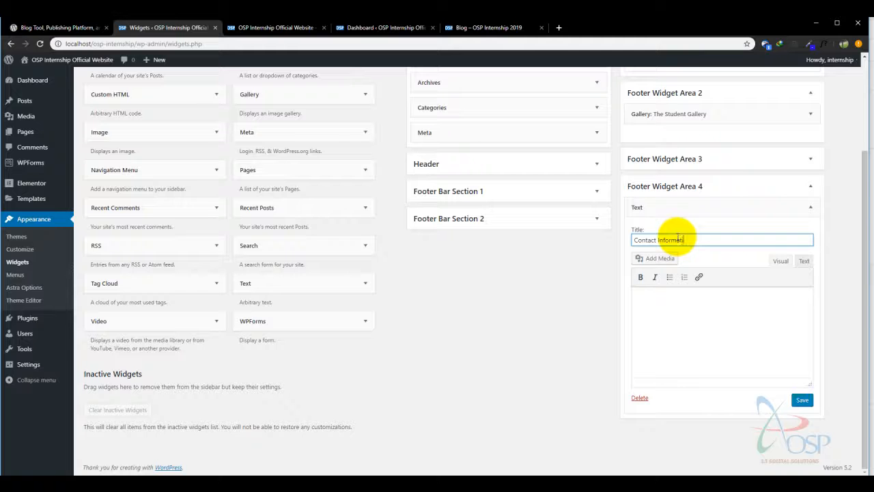
# Copy the company name and the phone, e-mail and address lines from the reference Blog page's footer
pyautogui.click(672, 302)
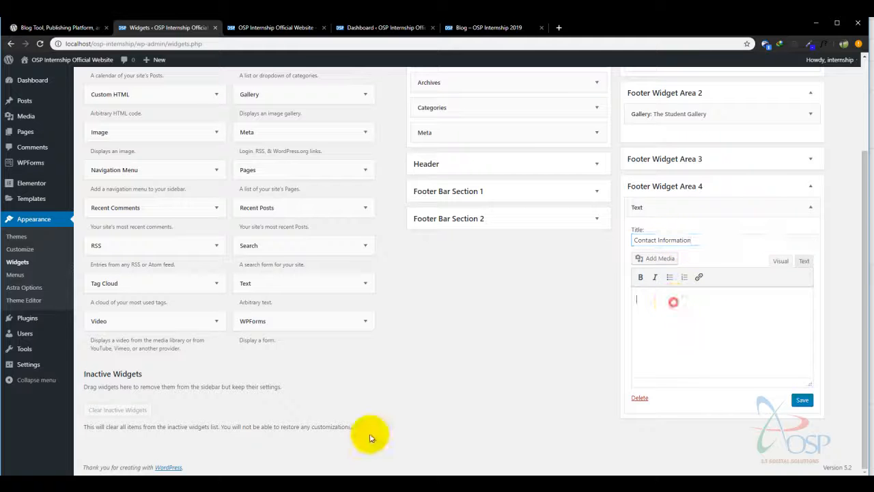
pyautogui.hotkey('alt', 'Tab')
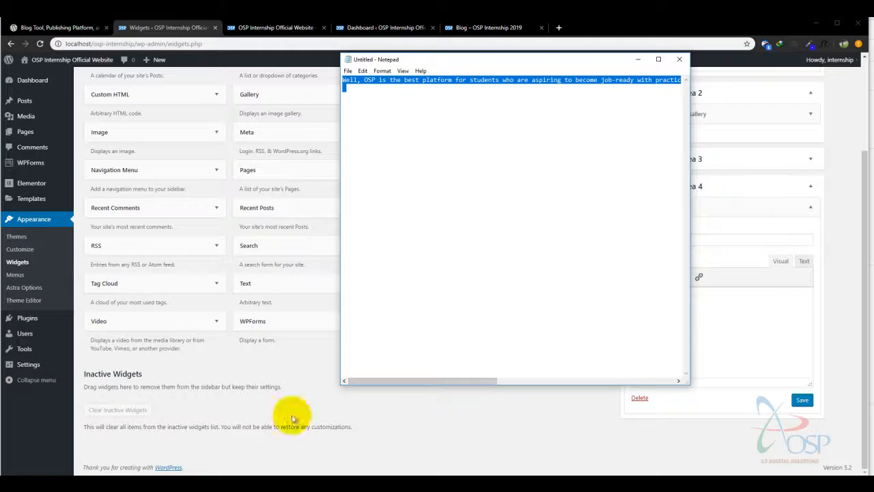
pyautogui.click(470, 27)
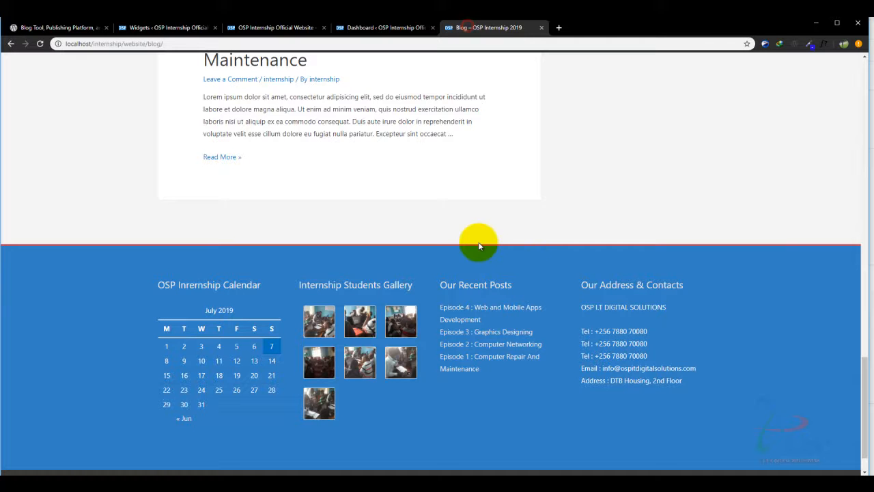
pyautogui.moveTo(687, 382); pyautogui.dragTo(586, 332)
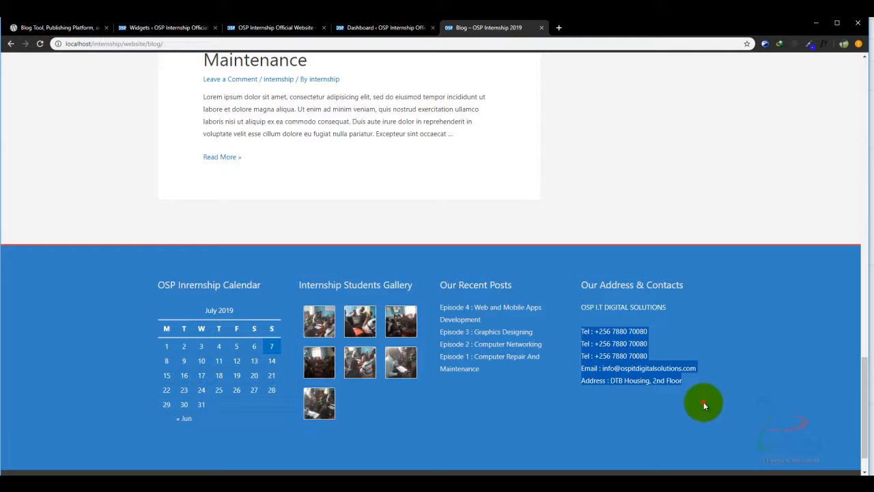
pyautogui.moveTo(698, 391); pyautogui.dragTo(583, 316)
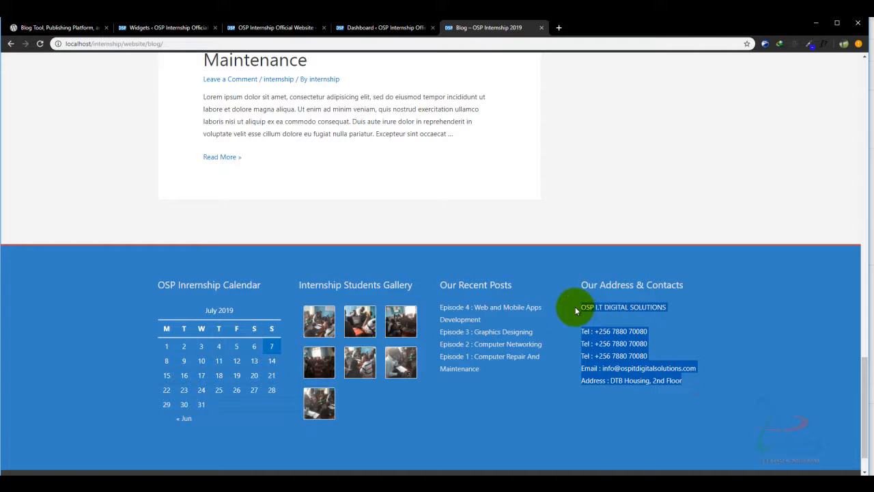
# Paste the copied contact details into the Footer Widget Area 4 Text widget, save it, and check the reloaded homepage footer
pyautogui.click(247, 27)
pyautogui.click(159, 29)
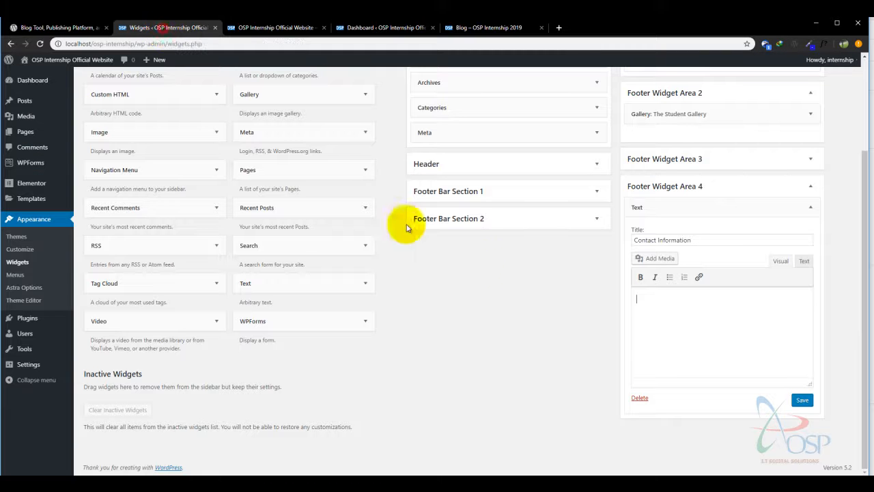
pyautogui.click(649, 314)
pyautogui.hotkey('ctrl', 'v')
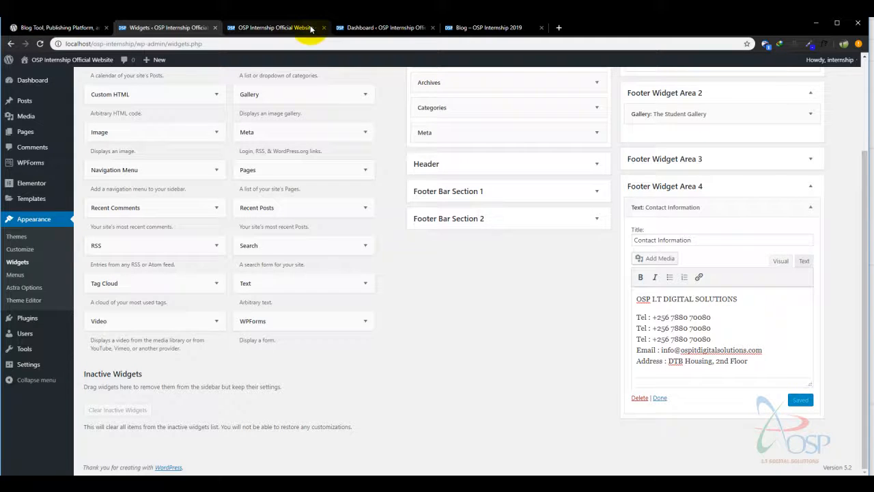
pyautogui.click(262, 31)
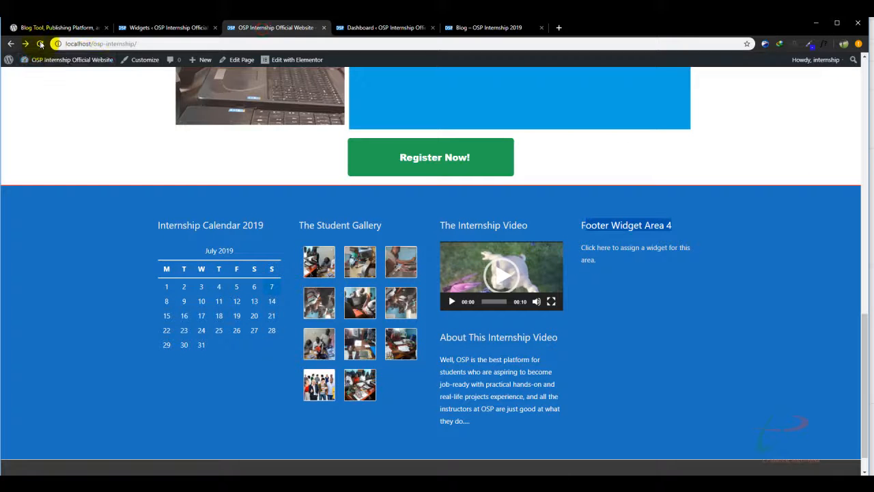
pyautogui.click(41, 44)
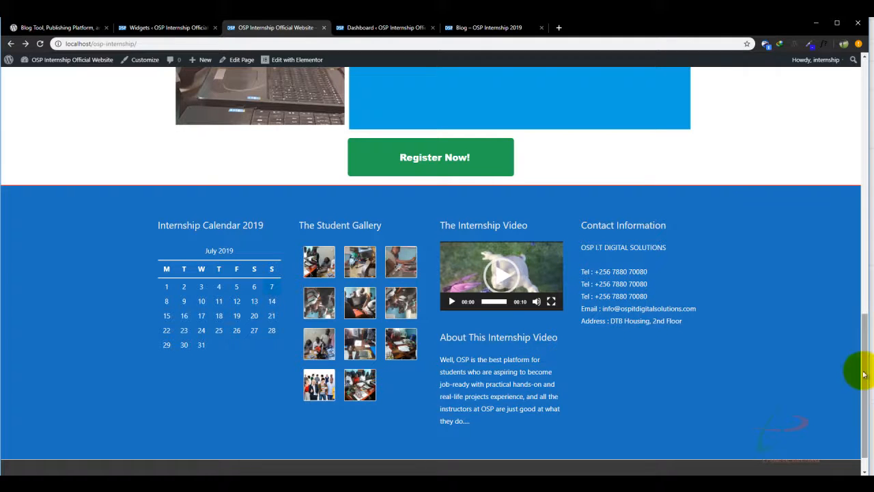
# Open the new site's Blog page from the homepage and view its sidebar widgets
pyautogui.moveTo(862, 357); pyautogui.dragTo(858, 23)
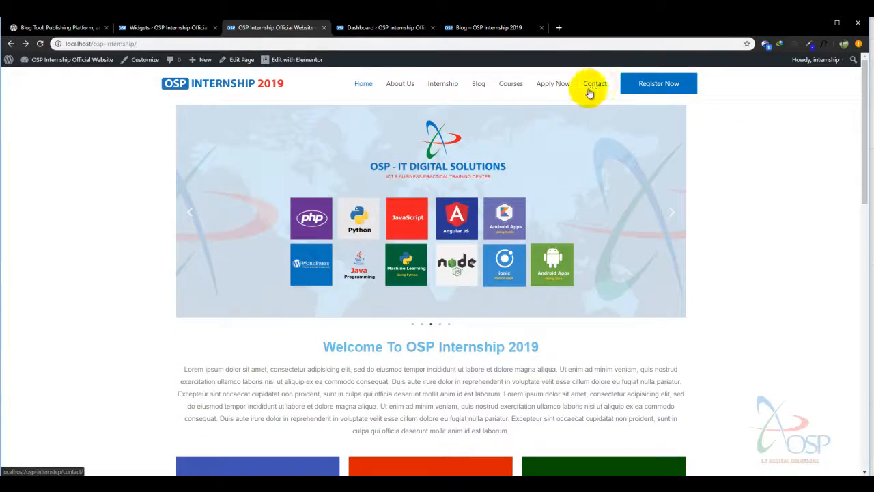
pyautogui.click(478, 85)
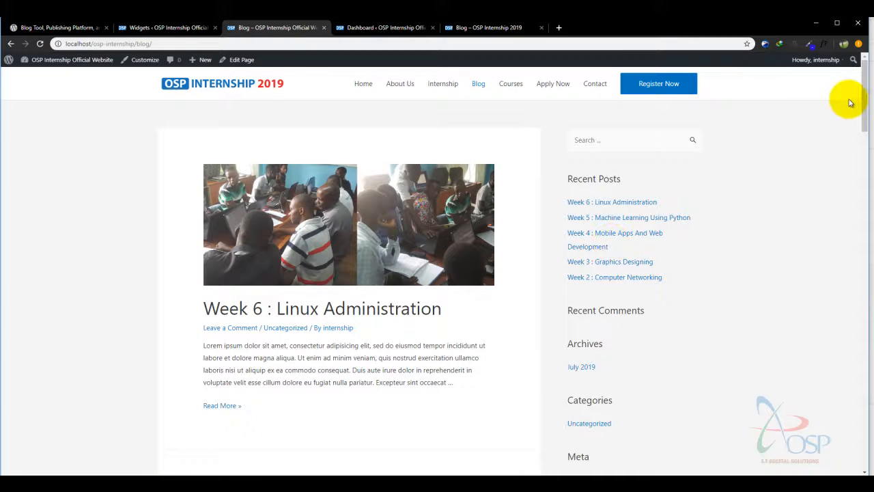
pyautogui.moveTo(866, 85)
pyautogui.mouseDown()
pyautogui.moveTo(862, 160)
pyautogui.moveTo(864, 74)
pyautogui.mouseUp()
# On the Widgets page, collapse the Calendar widget, Footer Widget Areas 2 and 4, and the Video and Text widgets in Footer Widget Area 3
pyautogui.click(149, 28)
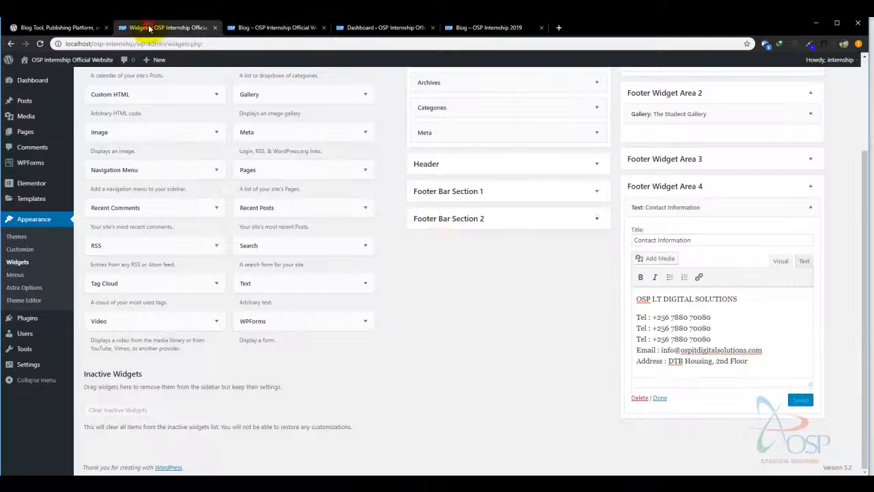
pyautogui.moveTo(867, 187); pyautogui.dragTo(853, 72)
pyautogui.click(809, 130)
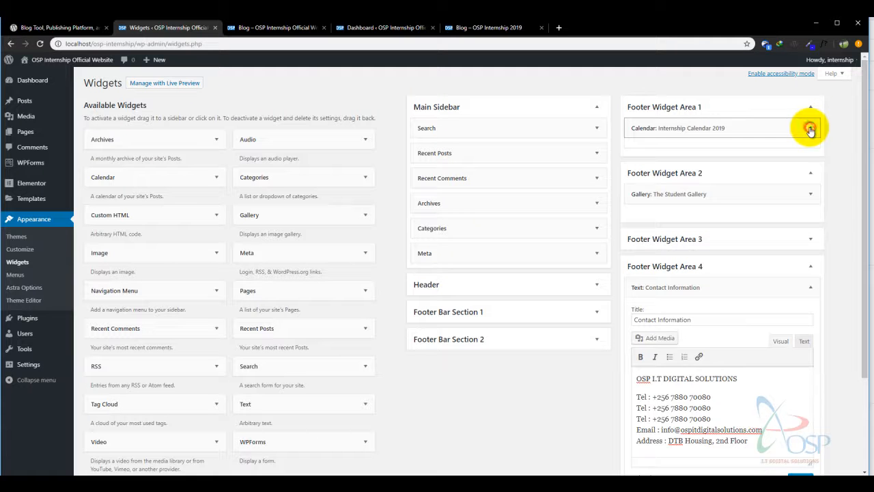
pyautogui.click(811, 174)
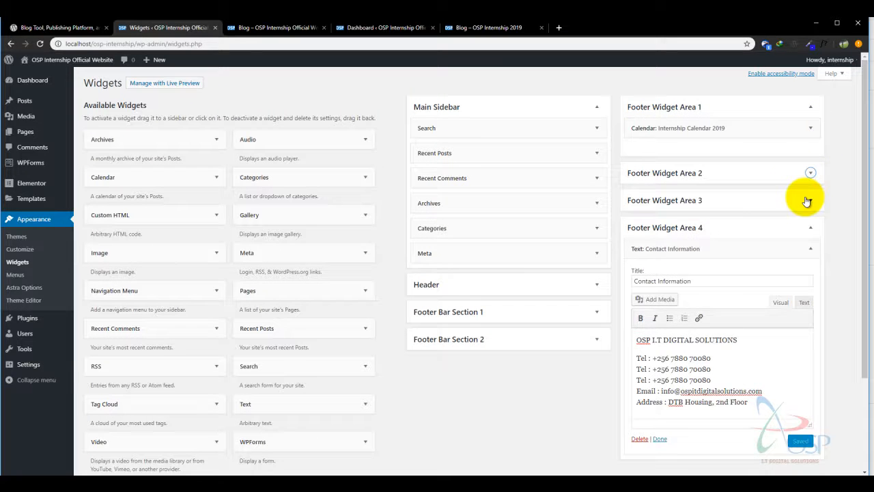
pyautogui.click(806, 199)
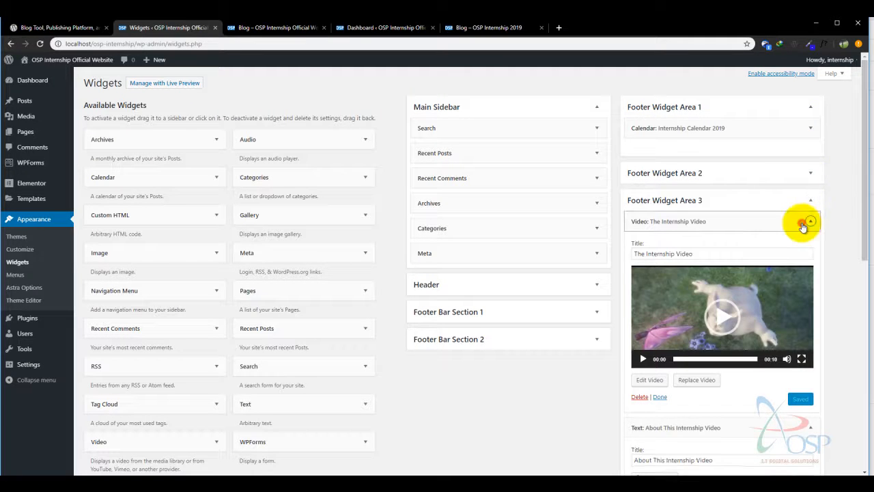
pyautogui.click(802, 225)
pyautogui.click(812, 246)
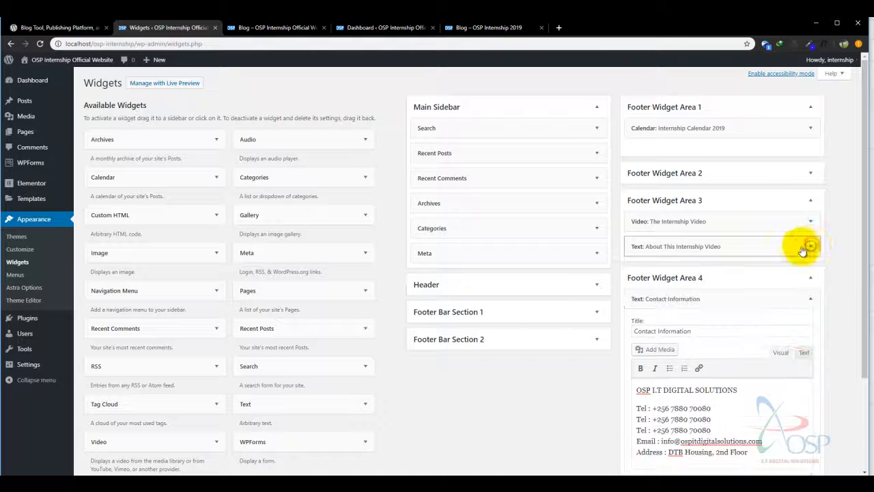
pyautogui.click(808, 281)
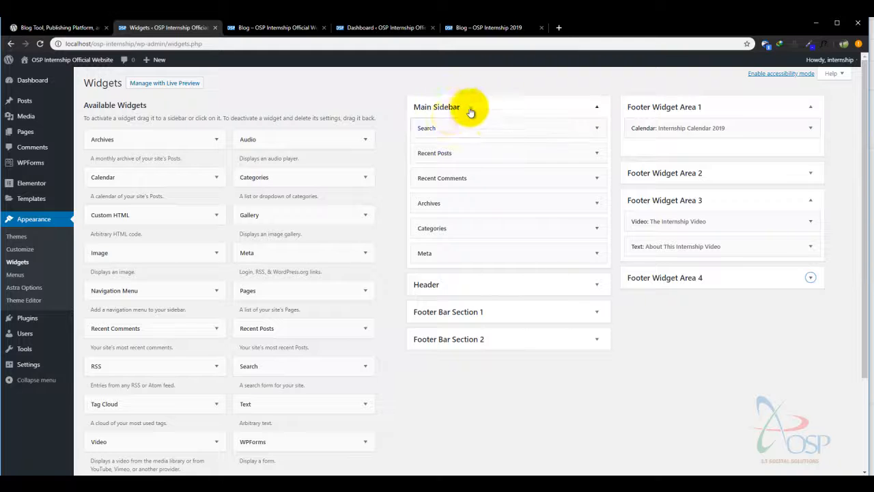
# Compare the Main Sidebar's Search and Recent Posts widgets with the sidebar shown on the Blog page
pyautogui.click(472, 130)
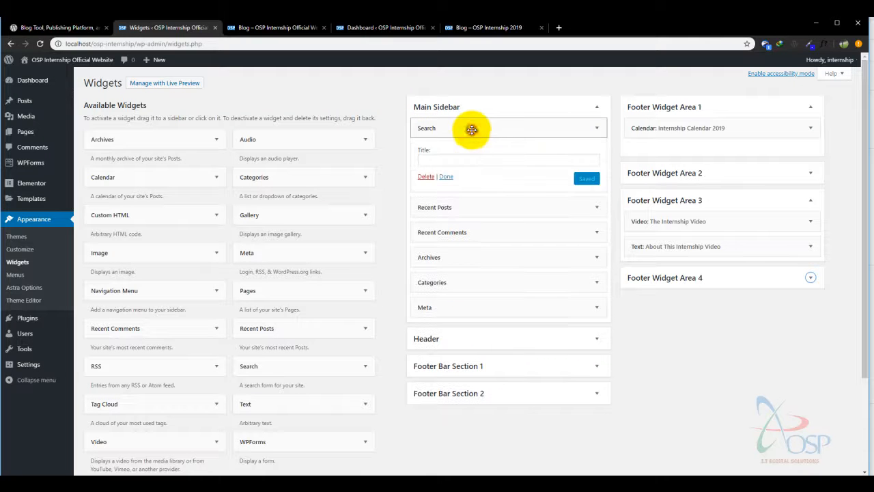
pyautogui.click(500, 130)
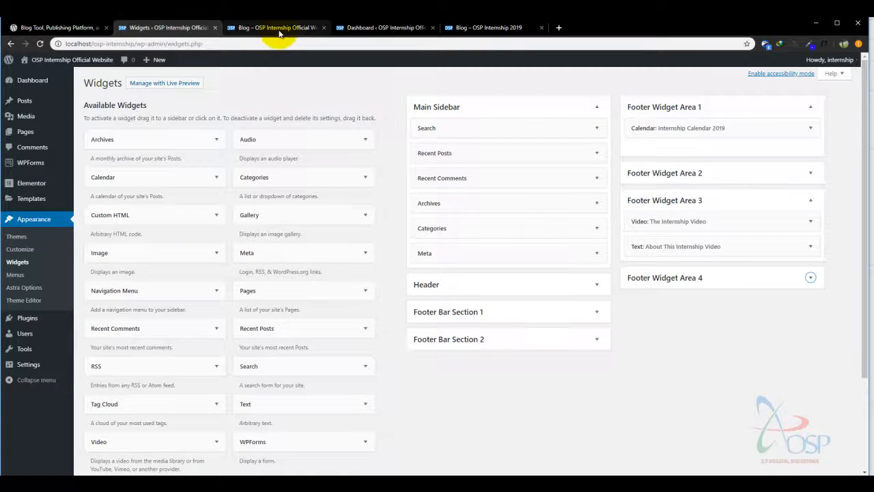
pyautogui.click(279, 29)
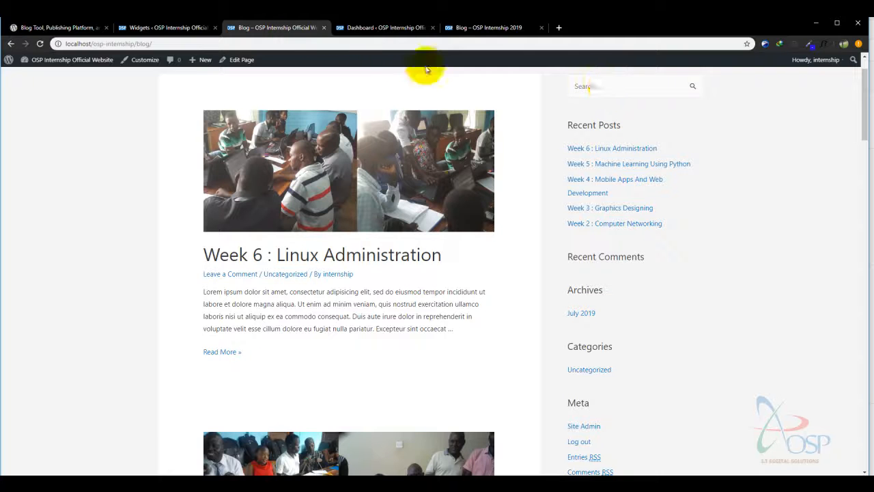
pyautogui.click(187, 28)
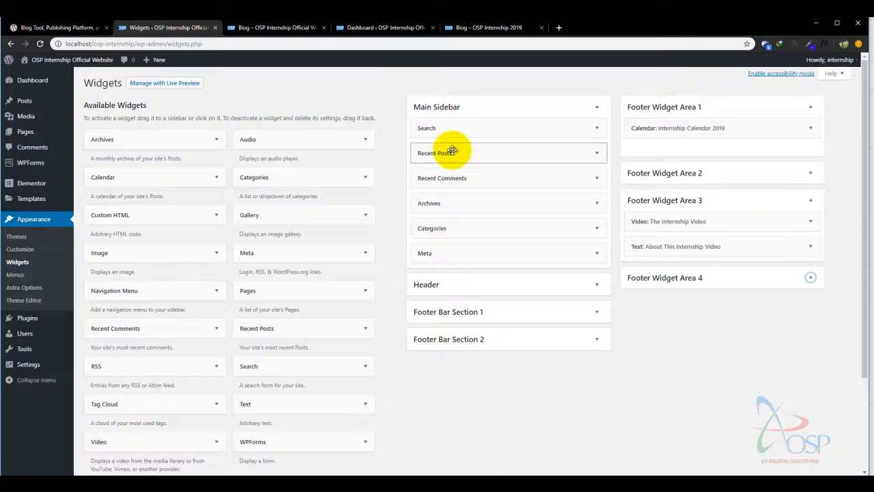
pyautogui.click(251, 31)
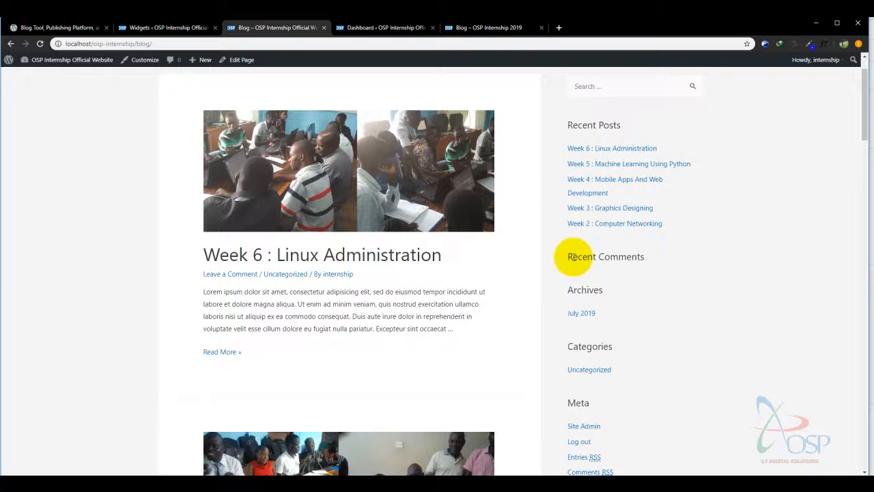
# Locate the Recent Comments block in the Blog page sidebar and delete its widget from the Main Sidebar
pyautogui.moveTo(572, 257); pyautogui.dragTo(673, 259)
pyautogui.click(168, 30)
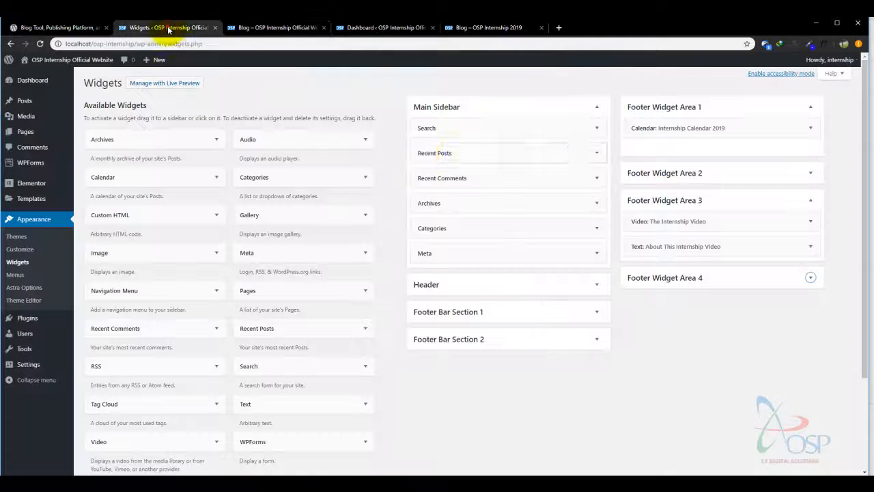
pyautogui.click(585, 178)
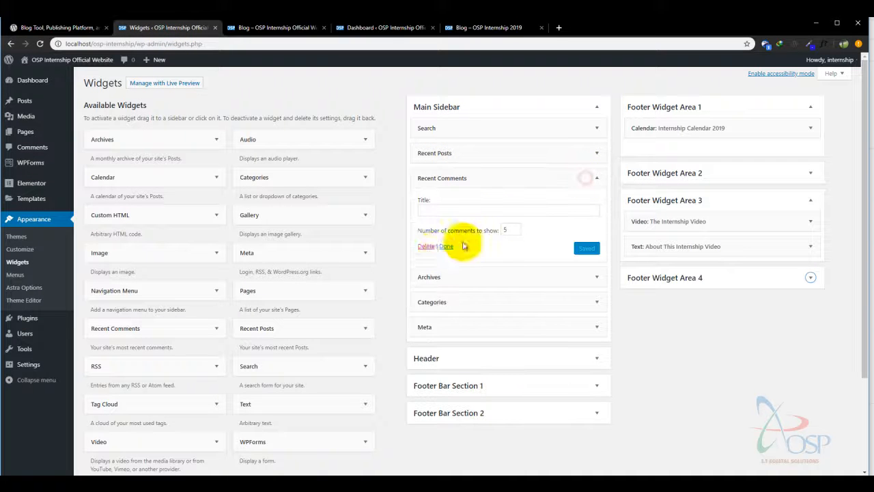
pyautogui.click(425, 247)
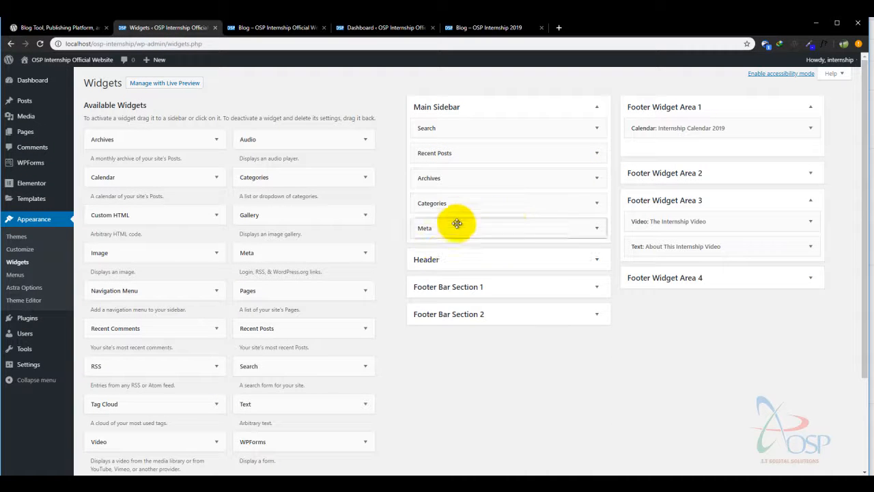
# Delete the Categories and Archives widgets from the Main Sidebar
pyautogui.click(252, 30)
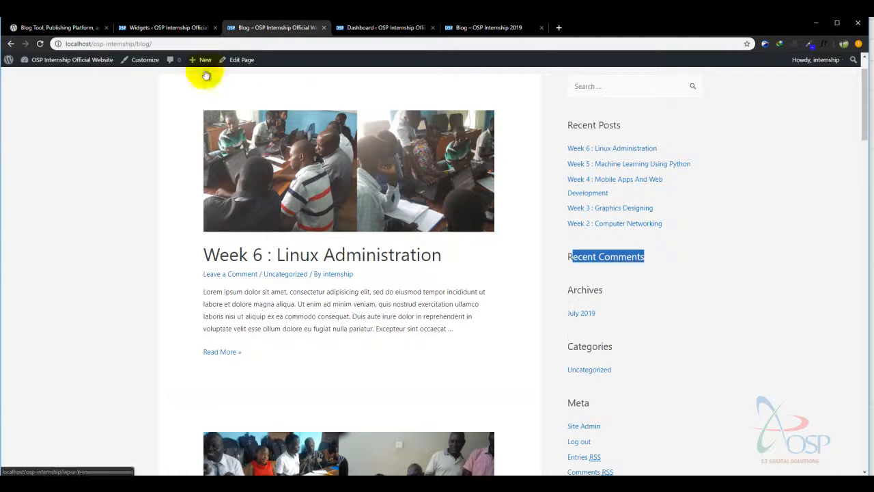
pyautogui.click(171, 28)
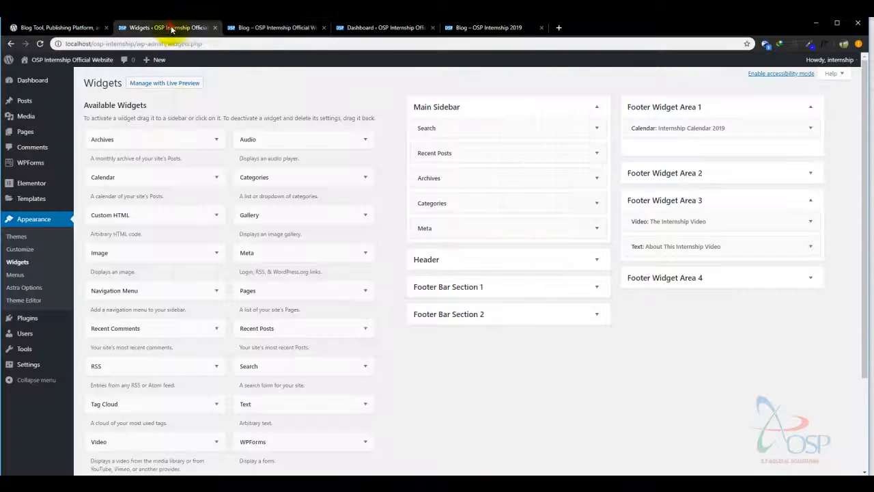
pyautogui.click(585, 207)
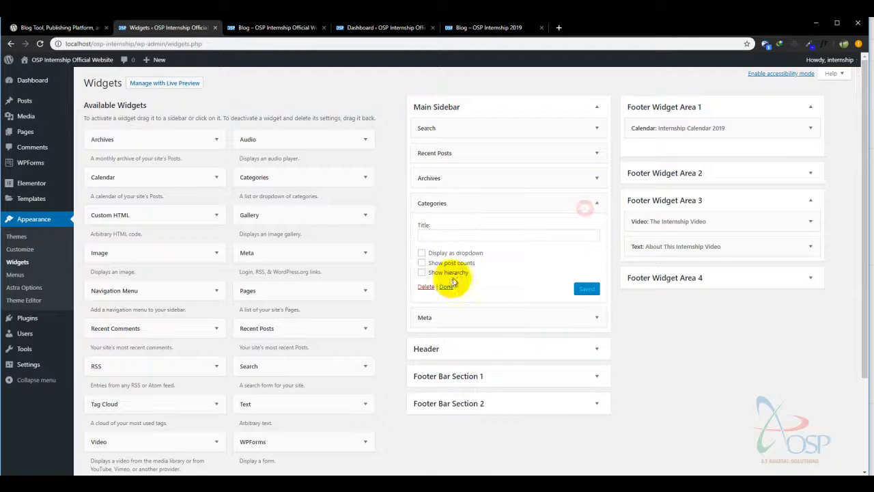
pyautogui.click(424, 288)
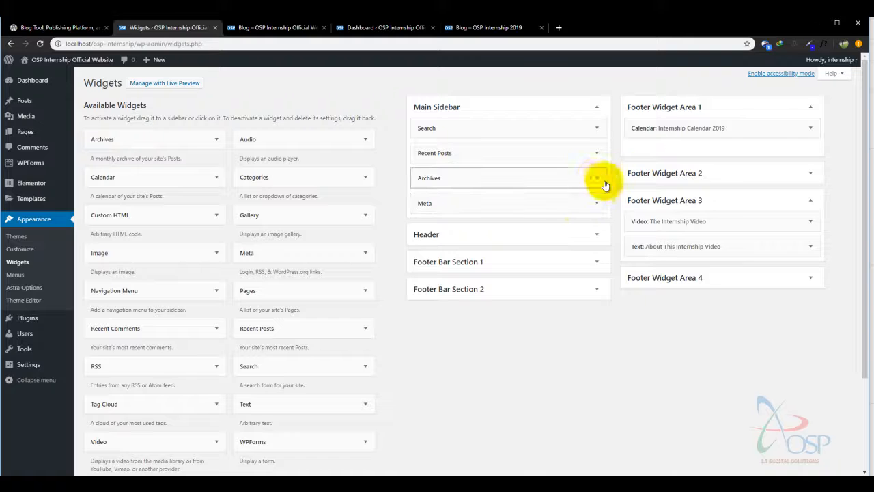
pyautogui.click(595, 179)
pyautogui.click(426, 253)
# Locate the Meta block on the Blog page, delete the Meta widget from the Main Sidebar, and return to the Blog page
pyautogui.click(273, 28)
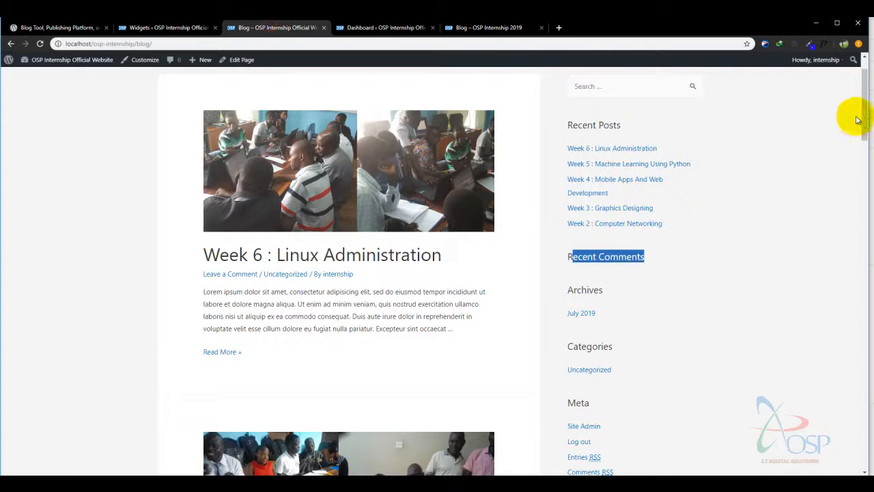
pyautogui.moveTo(865, 123); pyautogui.dragTo(860, 159)
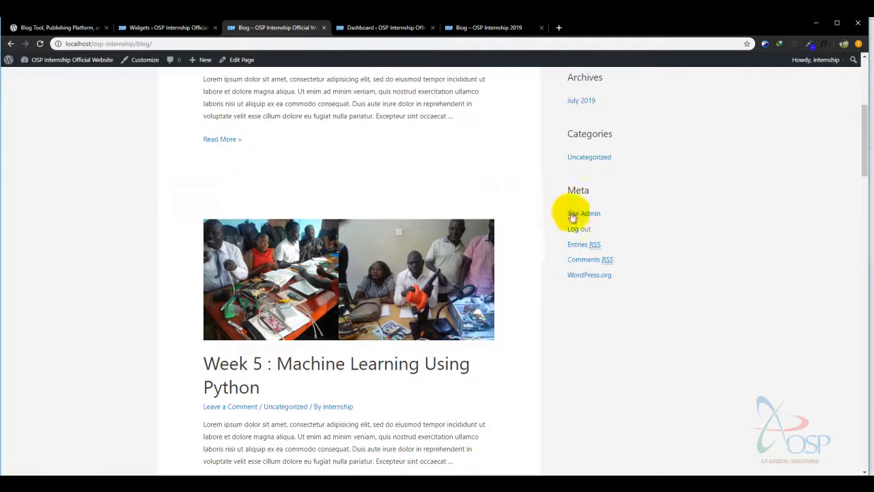
pyautogui.click(175, 27)
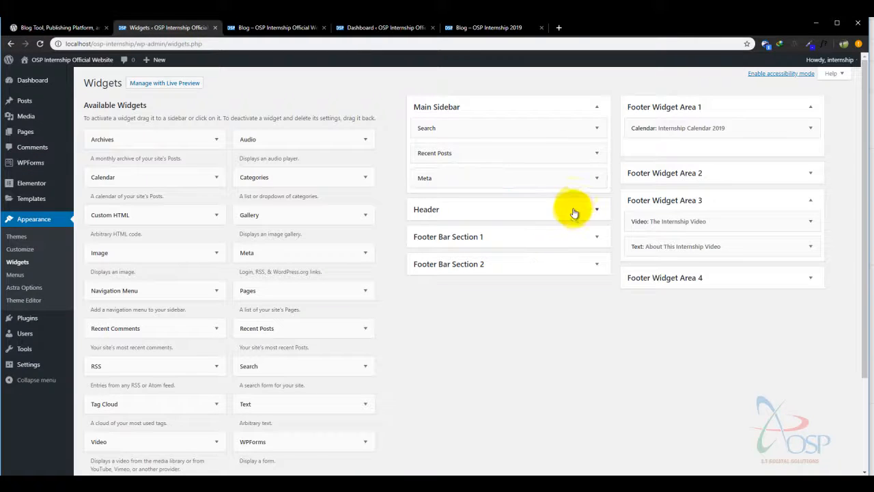
pyautogui.click(597, 180)
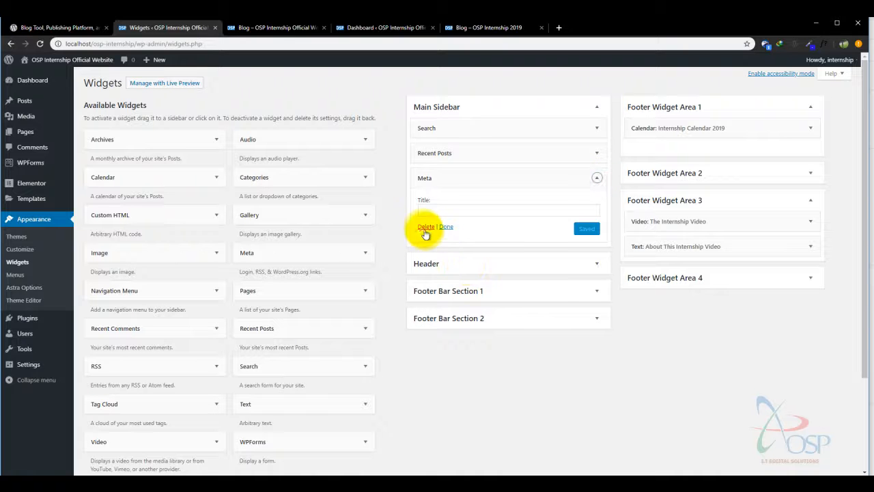
pyautogui.click(424, 227)
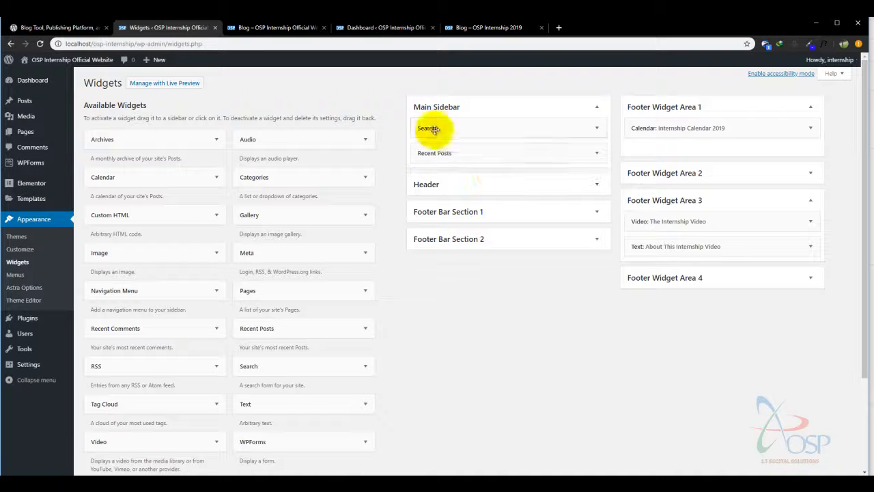
pyautogui.click(263, 30)
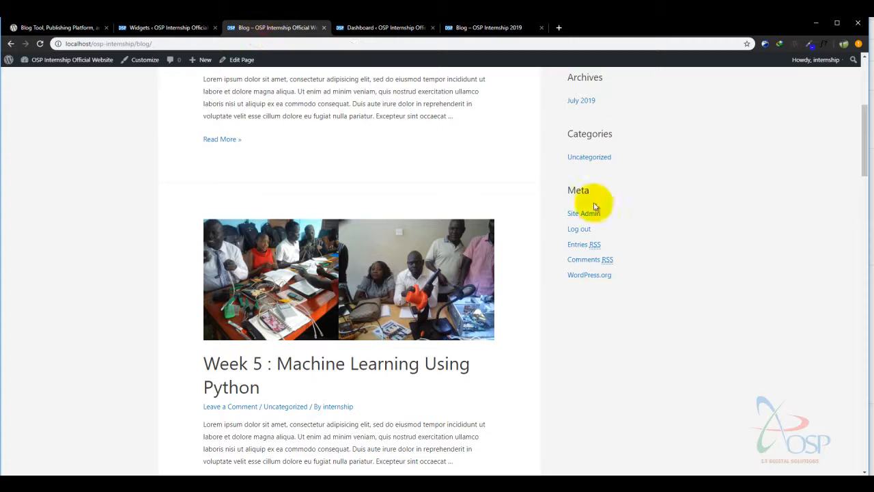
# Open the Recent Posts widget in the Main Sidebar and check the Blog page's sidebar for the remaining widgets
pyautogui.moveTo(864, 131); pyautogui.dragTo(866, 61)
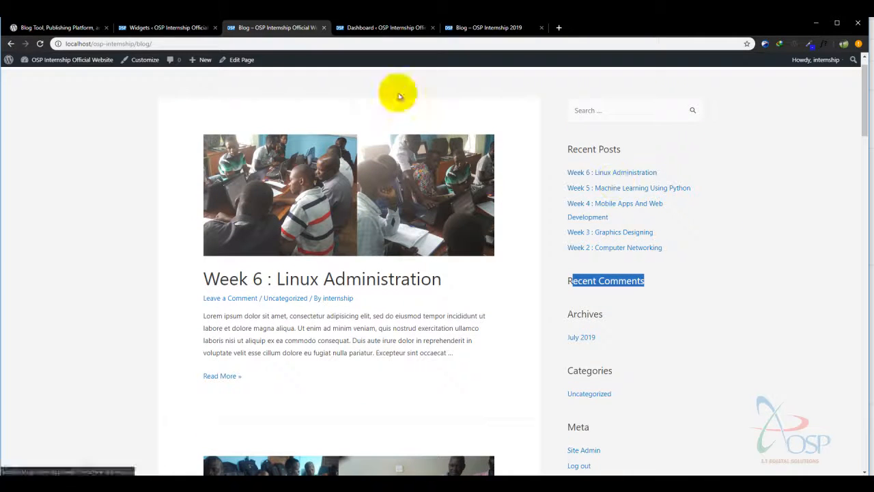
pyautogui.click(167, 28)
pyautogui.moveTo(443, 153)
pyautogui.mouseDown()
pyautogui.moveTo(463, 160)
pyautogui.moveTo(455, 140)
pyautogui.moveTo(461, 153)
pyautogui.mouseUp()
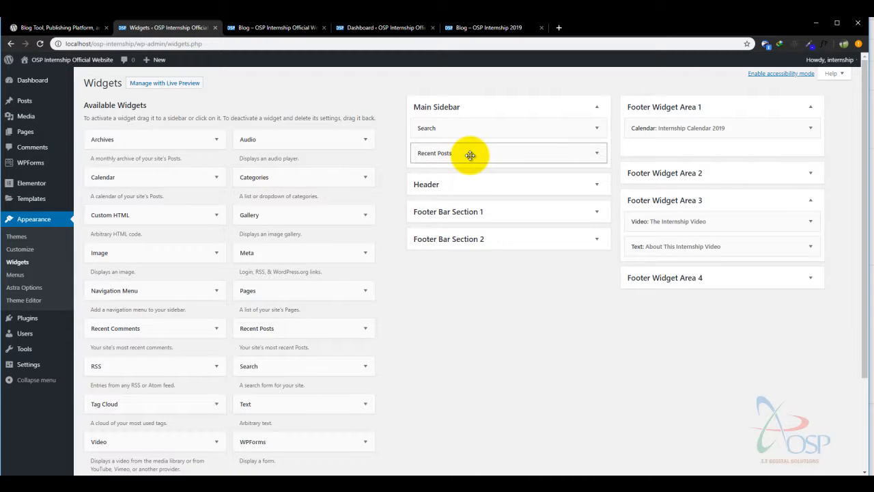
pyautogui.click(471, 155)
pyautogui.click(265, 31)
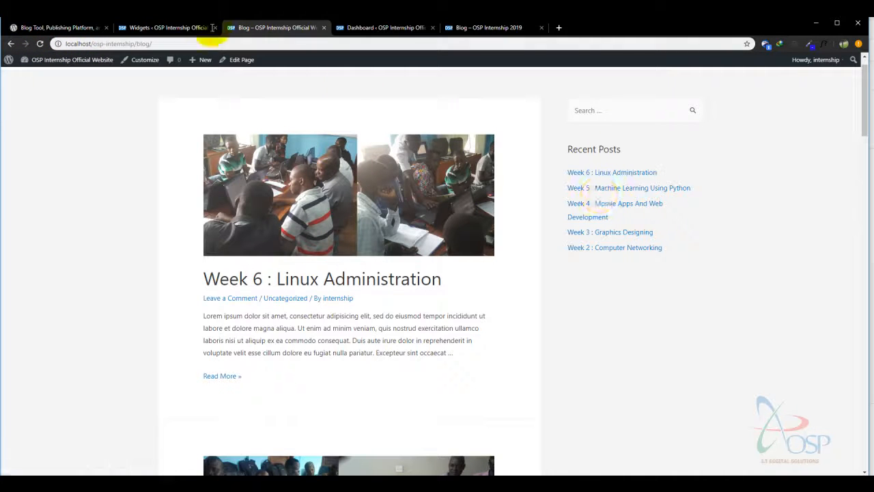
# Add a Calendar widget to the Main Sidebar and reload the Blog page to check it
pyautogui.click(164, 30)
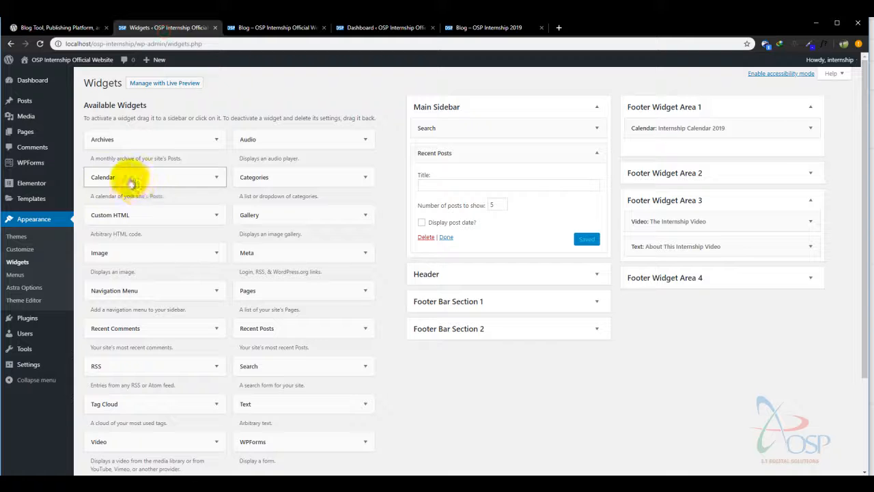
pyautogui.click(132, 178)
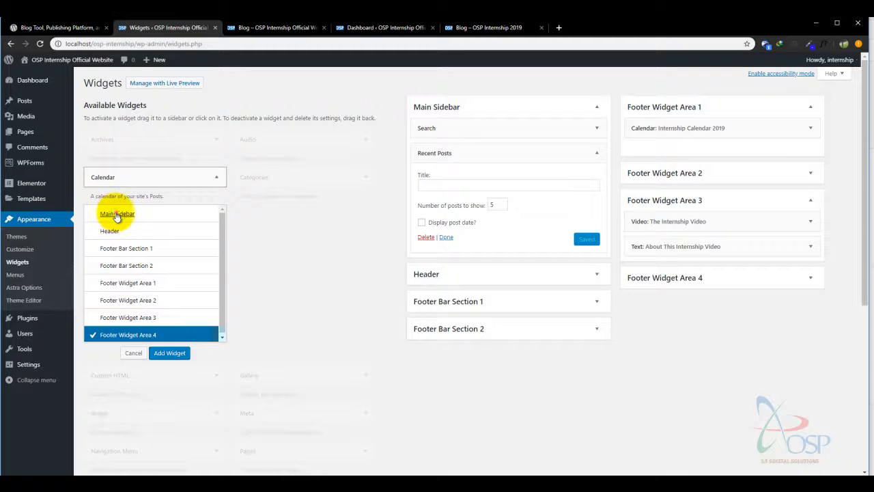
pyautogui.click(116, 215)
pyautogui.click(170, 353)
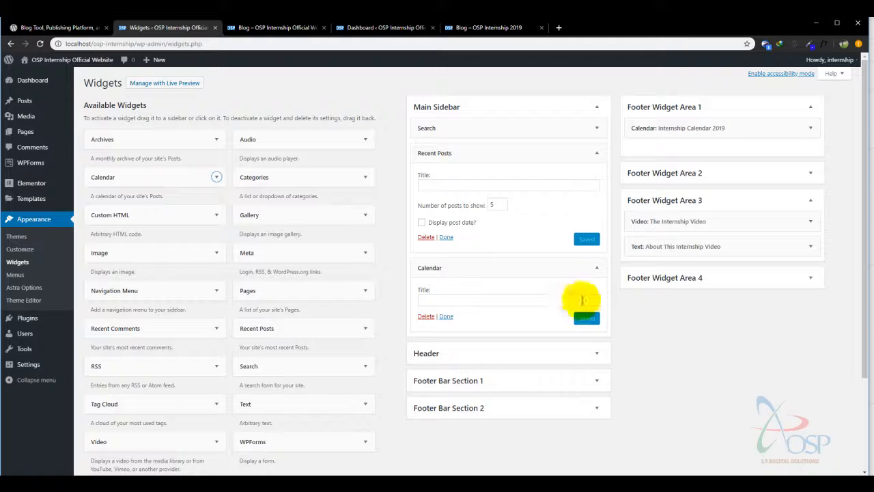
pyautogui.click(272, 27)
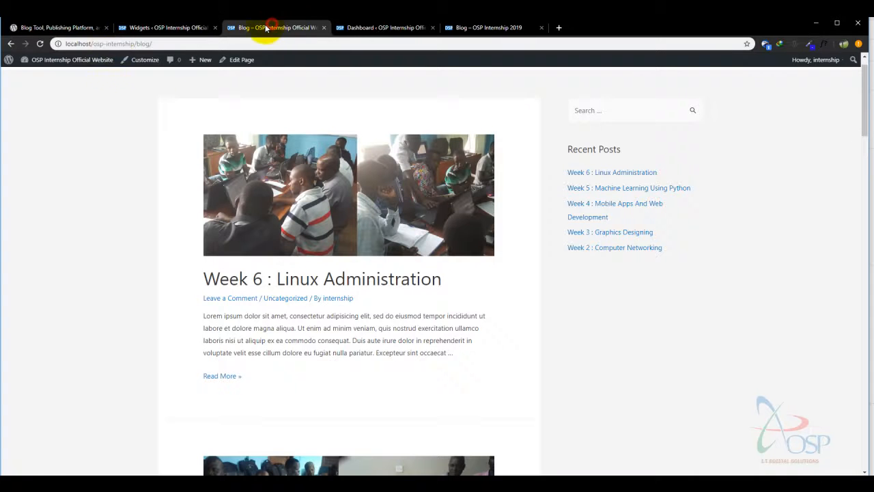
pyautogui.click(41, 43)
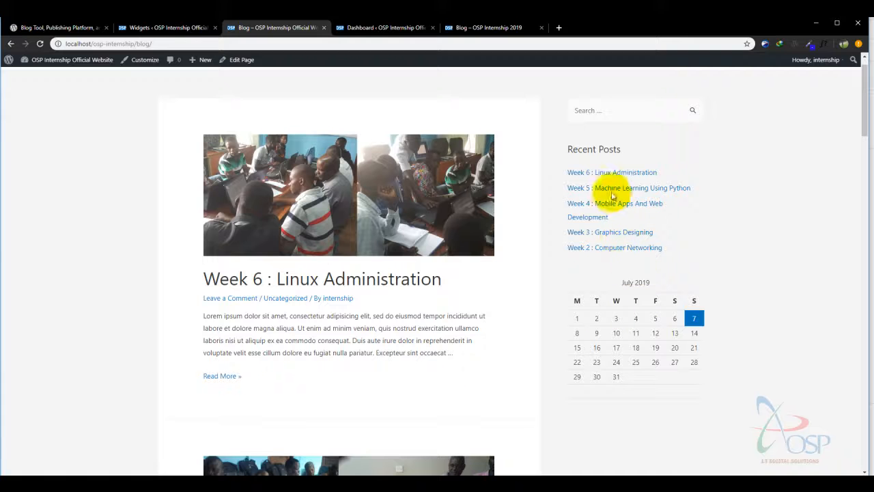
# Return to the Widgets page and add a WPForms widget to the Main Sidebar
pyautogui.click(166, 27)
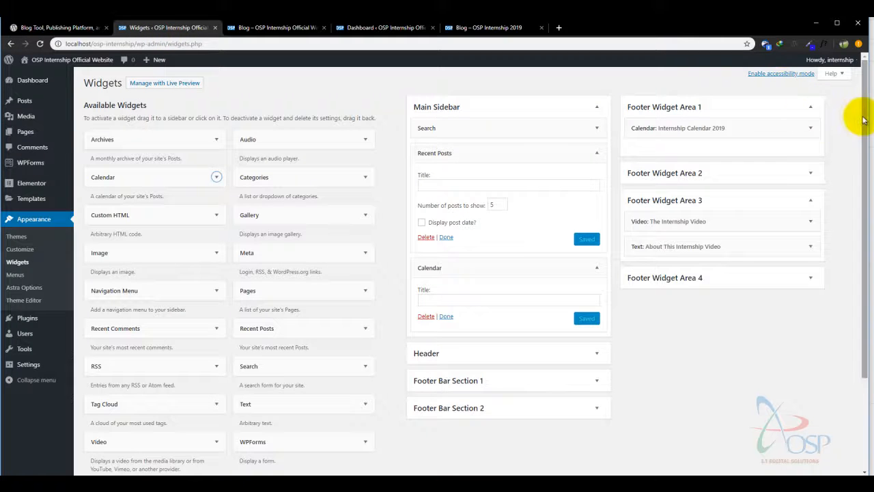
pyautogui.moveTo(861, 120); pyautogui.dragTo(860, 213)
pyautogui.click(339, 322)
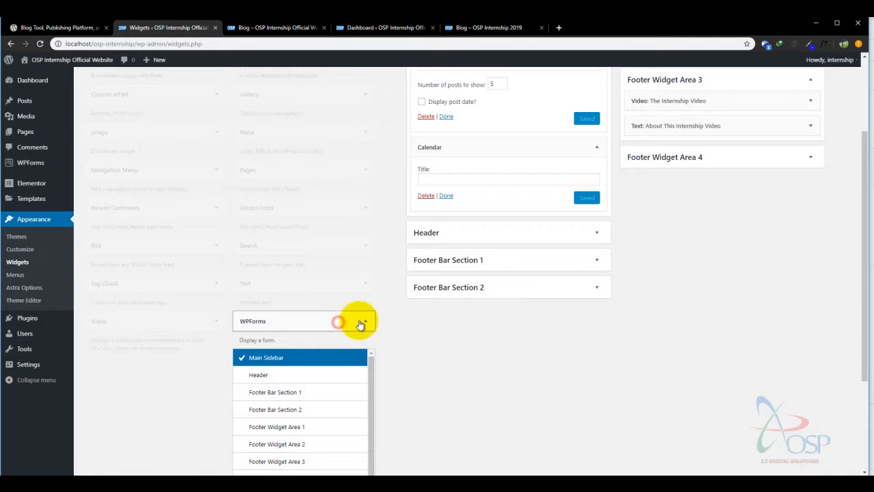
pyautogui.moveTo(866, 247); pyautogui.dragTo(854, 344)
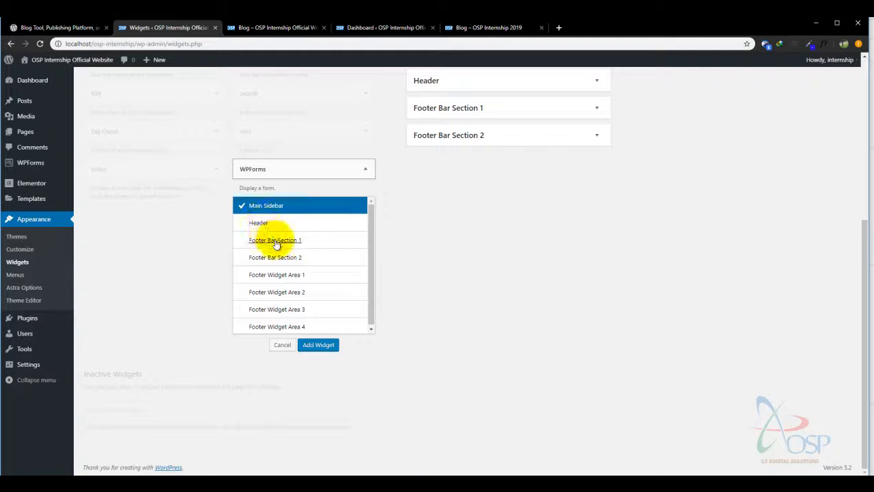
pyautogui.moveTo(369, 239); pyautogui.dragTo(368, 285)
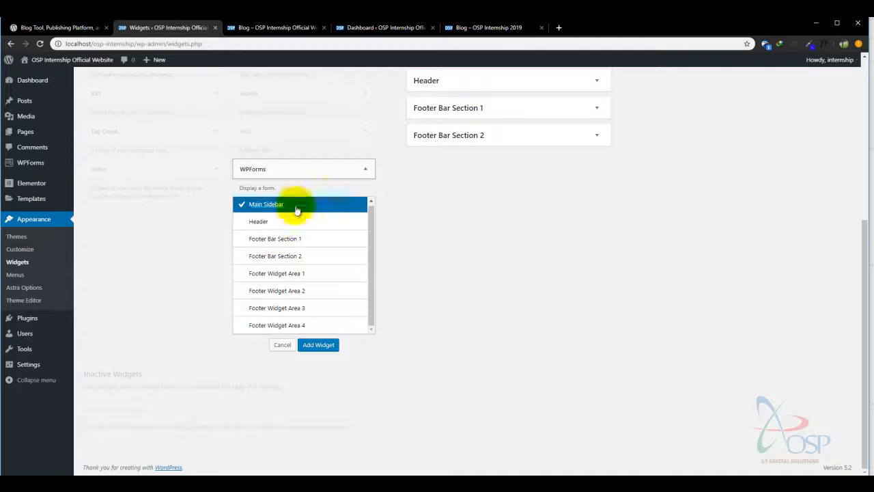
pyautogui.click(319, 345)
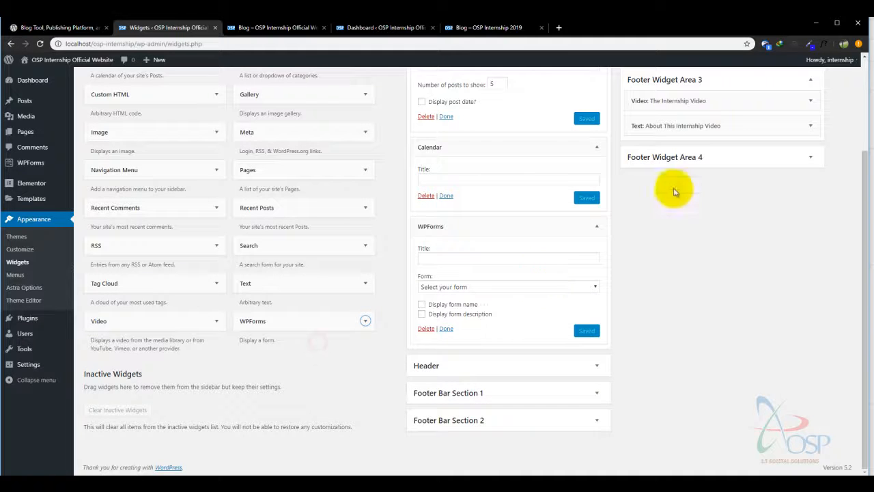
# Set the WPForms widget to the Apply Now form, title it "Apply Now!", and save it
pyautogui.click(490, 286)
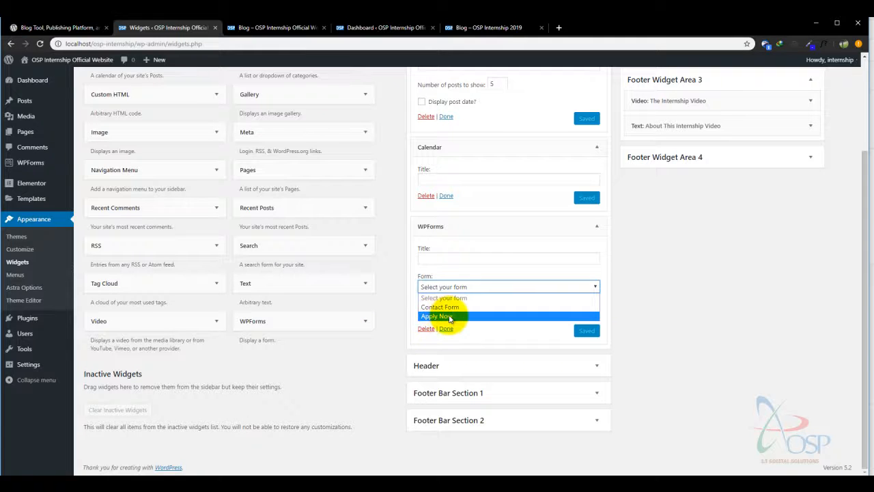
pyautogui.click(450, 316)
pyautogui.click(588, 331)
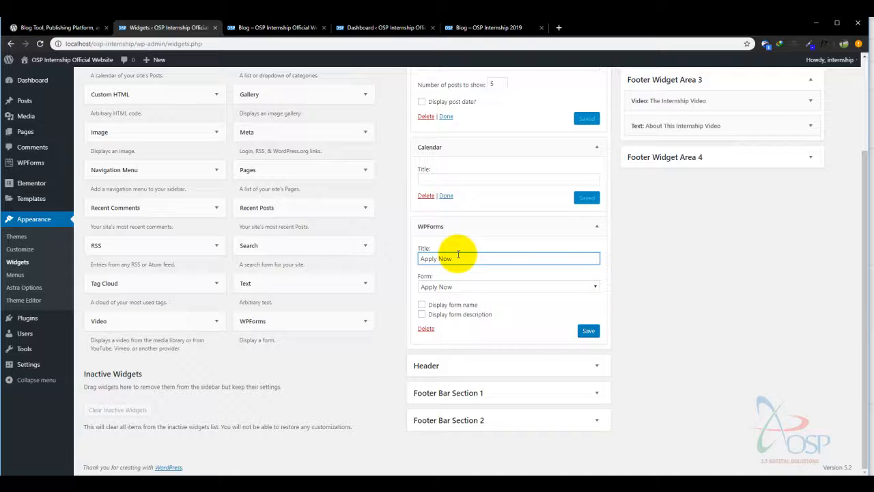
pyautogui.write('!')
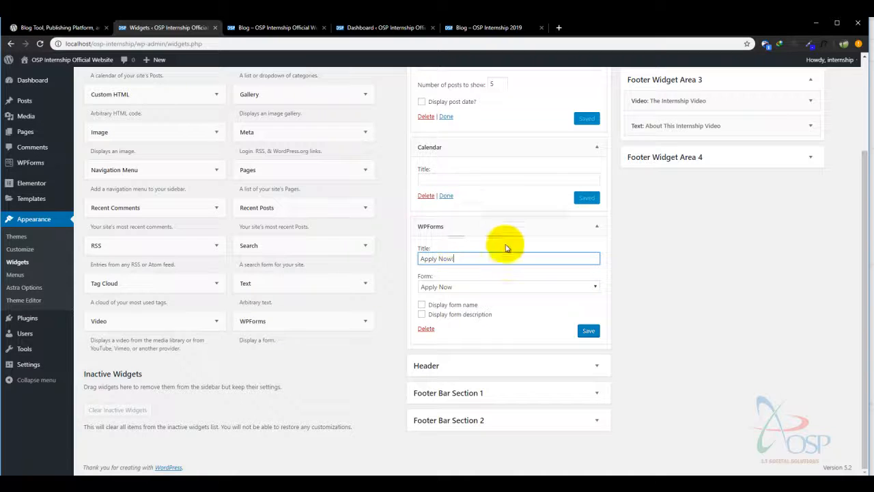
pyautogui.click(590, 331)
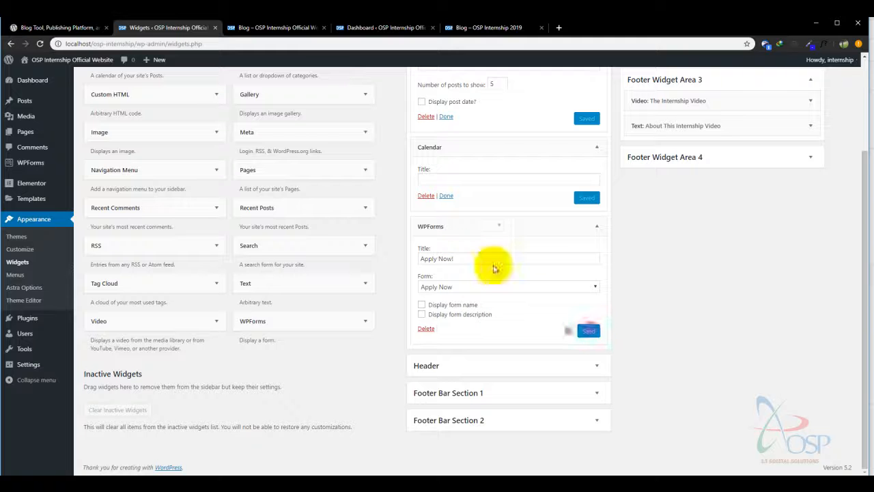
# Reload the Blog page and examine the Apply Now form and its name field in the sidebar
pyautogui.click(270, 27)
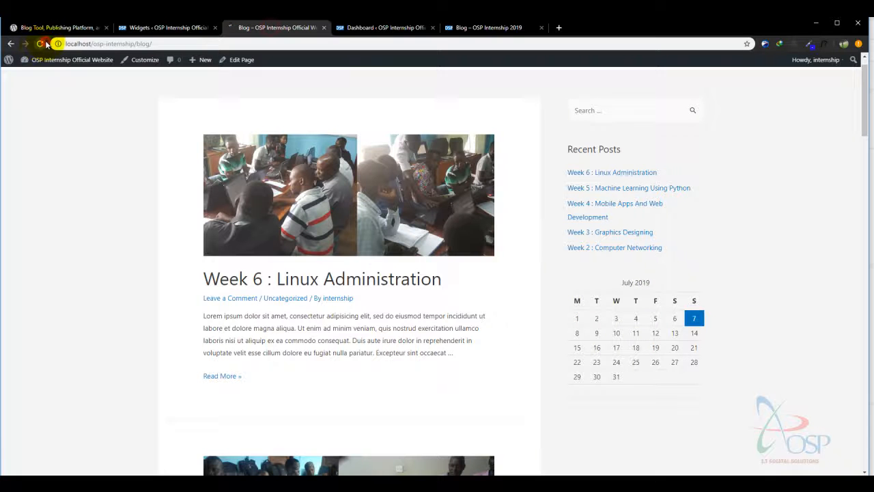
pyautogui.moveTo(869, 96); pyautogui.dragTo(866, 130)
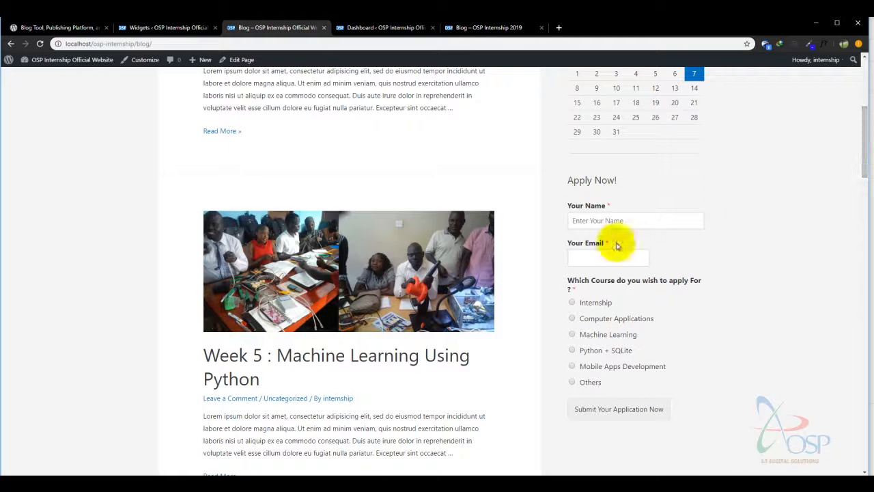
pyautogui.click(621, 219)
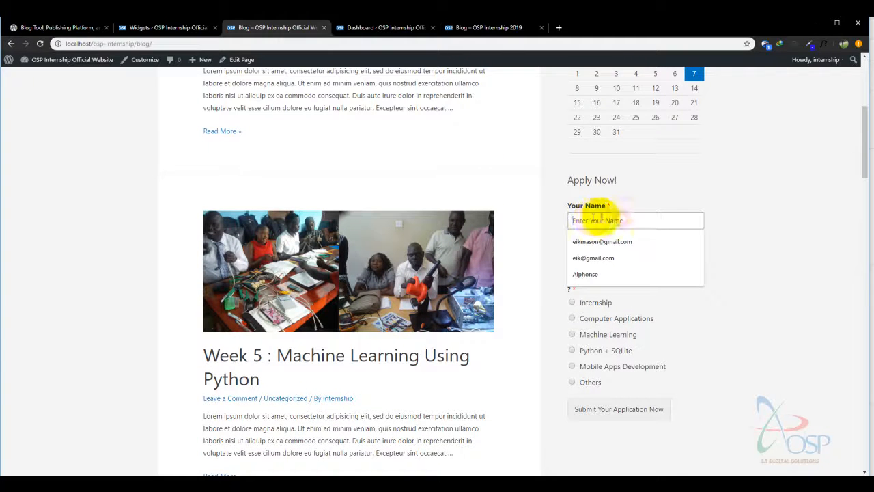
pyautogui.click(686, 186)
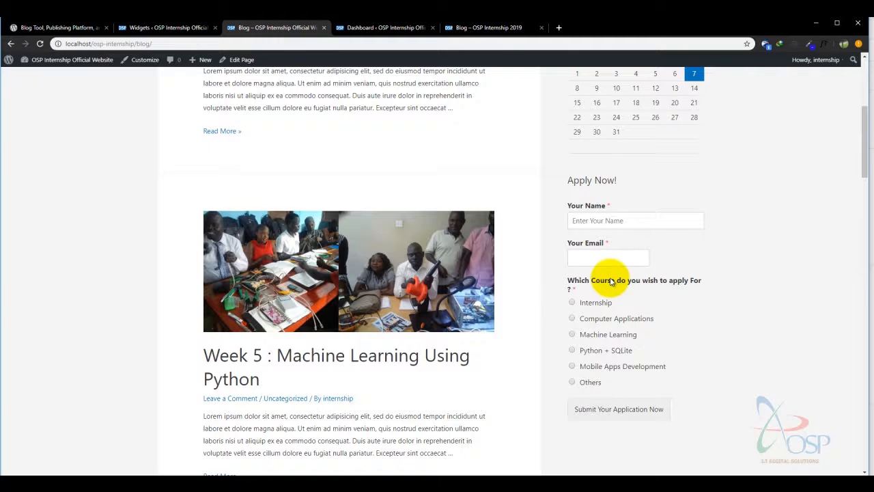
pyautogui.moveTo(865, 161); pyautogui.dragTo(864, 68)
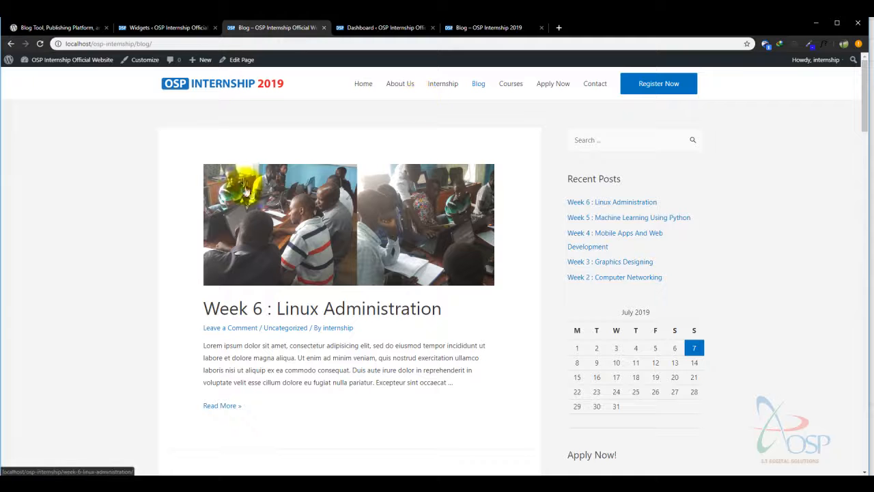
# View the About Us page and review the Home page from its image slider down to the footer
pyautogui.click(363, 88)
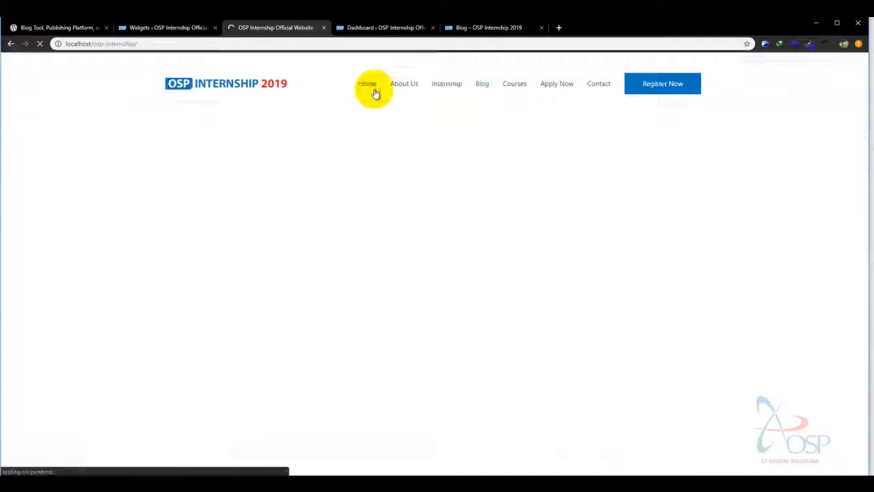
pyautogui.click(402, 85)
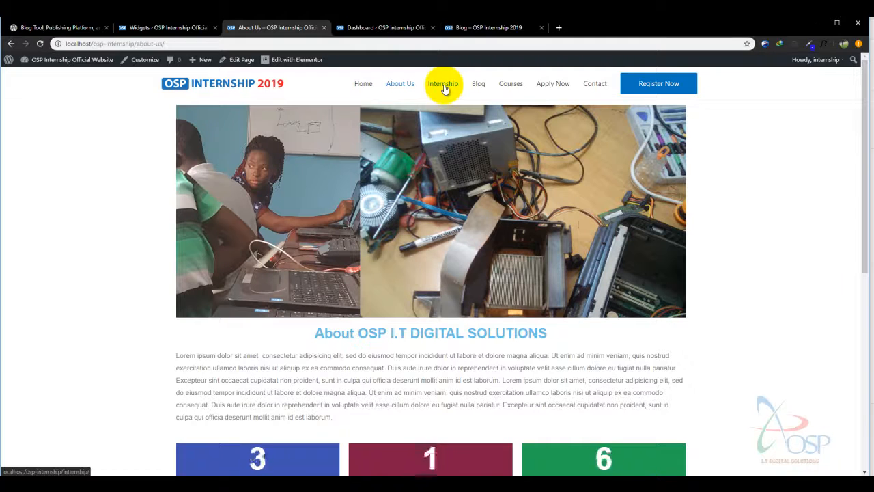
pyautogui.moveTo(865, 91); pyautogui.dragTo(873, 58)
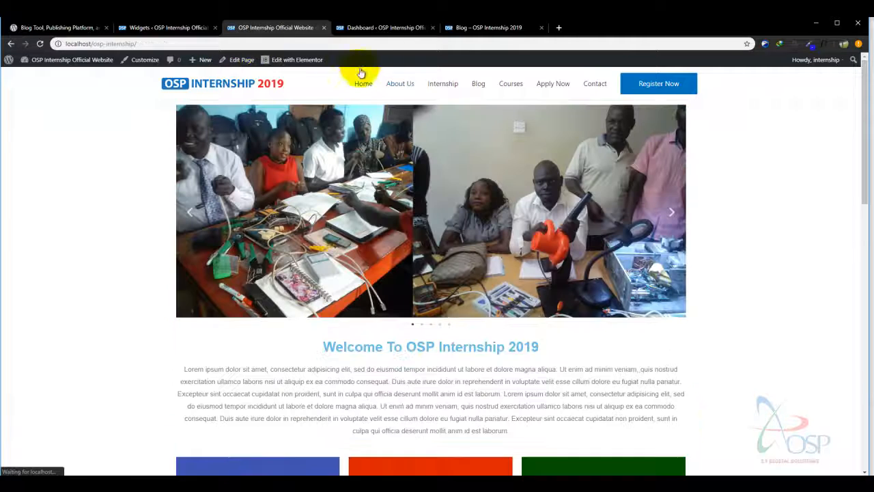
pyautogui.scroll(-2, 634, 181)
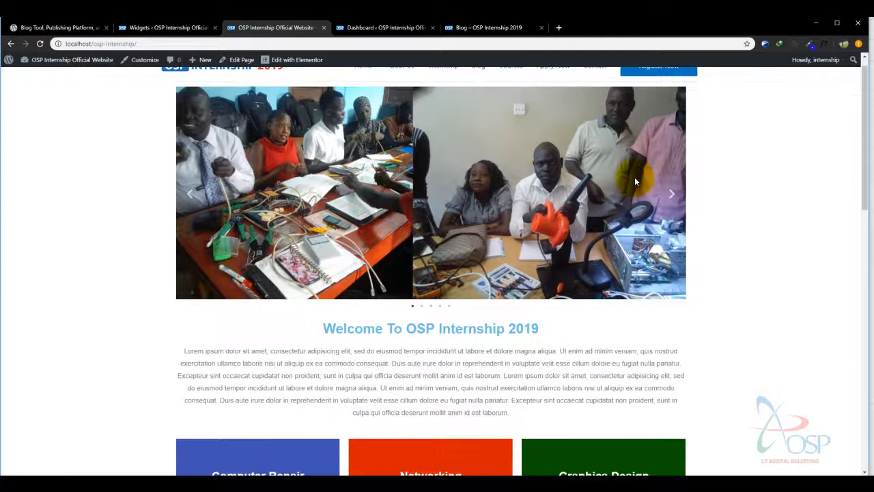
pyautogui.scroll(-4, 635, 181)
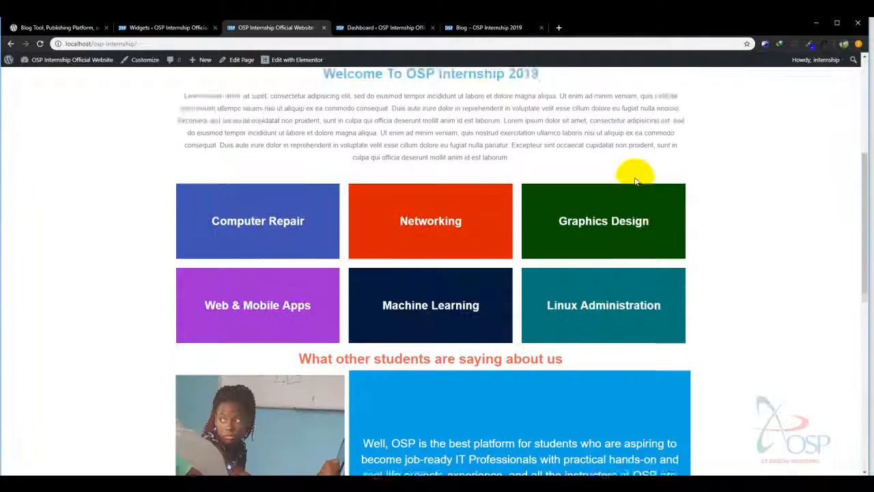
pyautogui.scroll(-3, 635, 181)
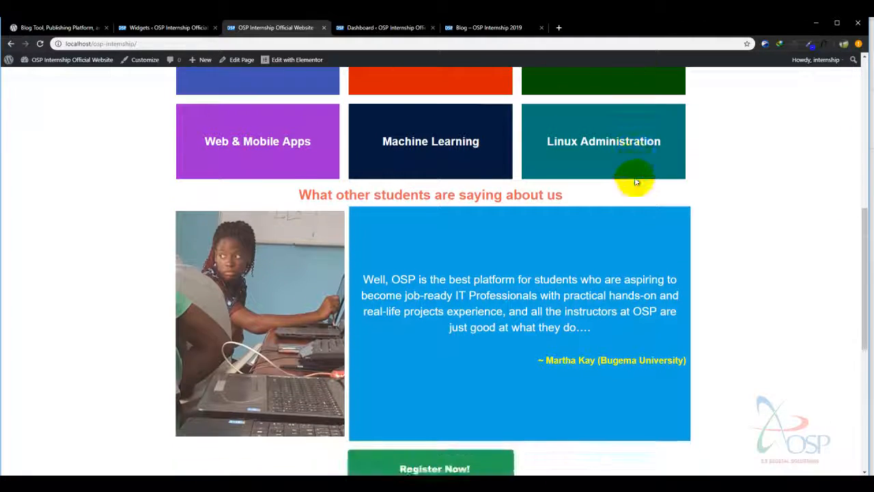
pyautogui.scroll(-4, 634, 181)
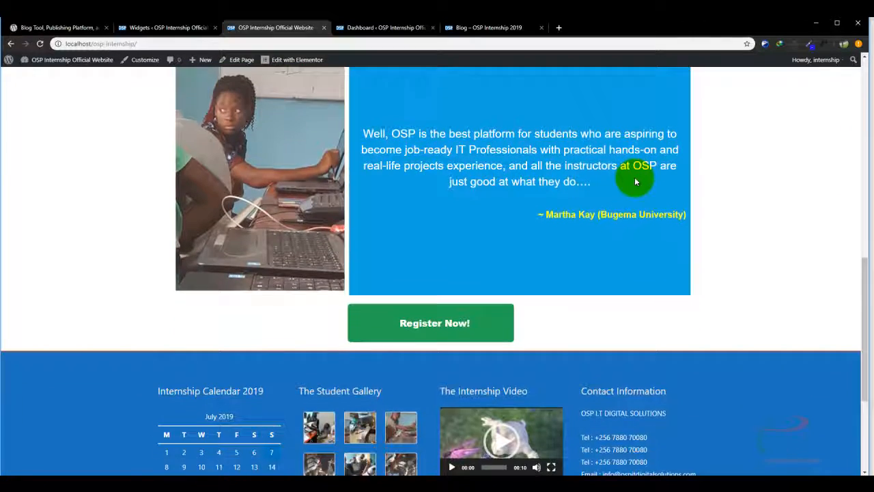
pyautogui.scroll(1, 635, 181)
pyautogui.scroll(-1, 635, 181)
pyautogui.scroll(1, 635, 181)
pyautogui.scroll(15, 635, 181)
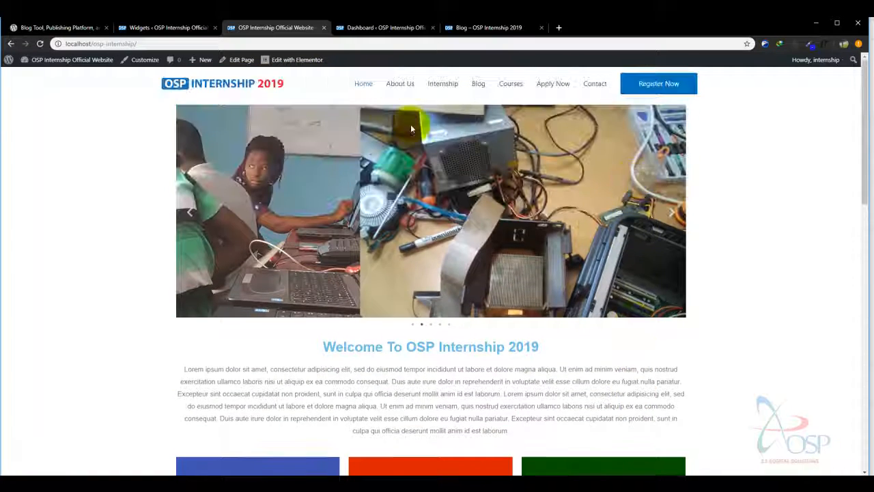
# Visit the About Us, Internship, Blog, Courses, Apply Now, Contact and Register Now links in turn, and return to the Home page
pyautogui.click(400, 83)
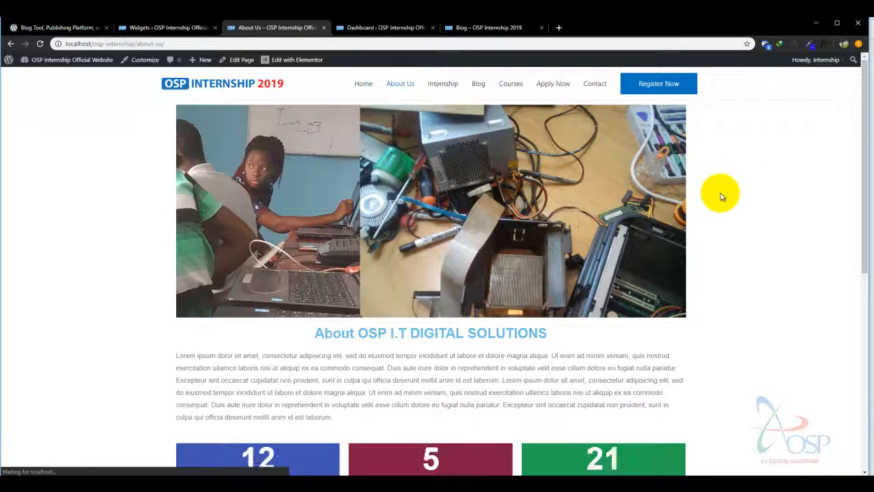
pyautogui.moveTo(864, 99); pyautogui.dragTo(673, 43)
pyautogui.click(455, 84)
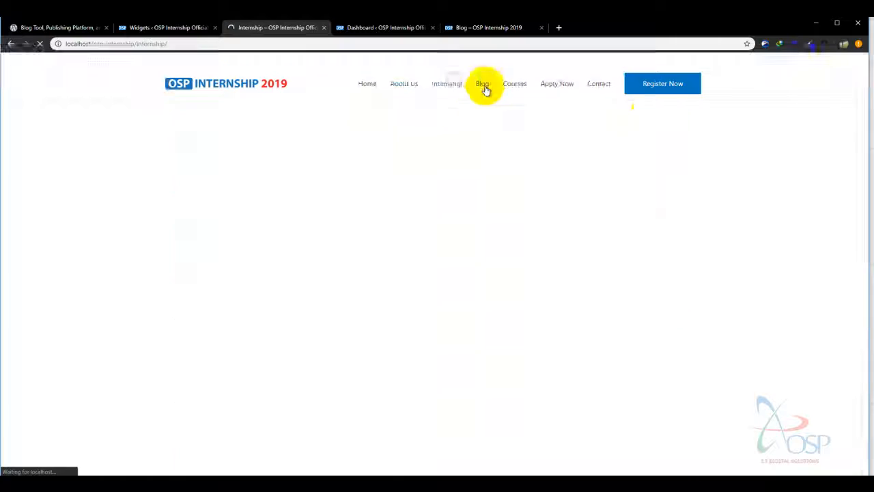
pyautogui.click(479, 83)
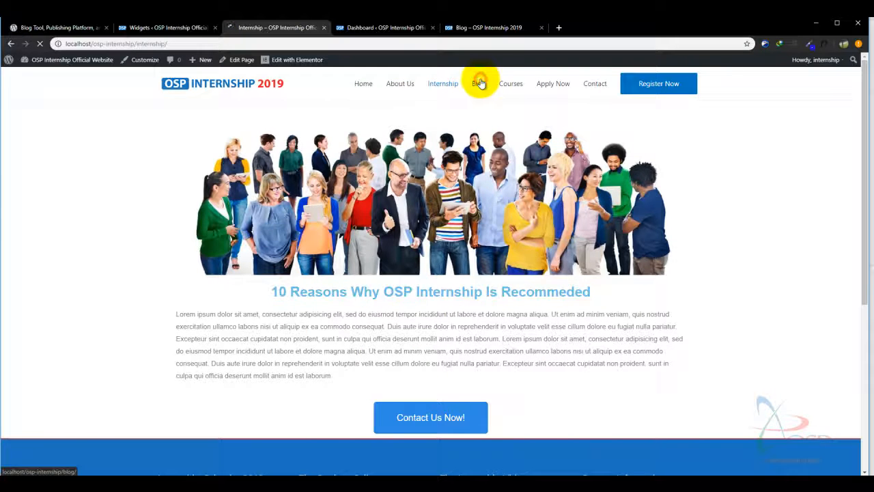
pyautogui.click(513, 84)
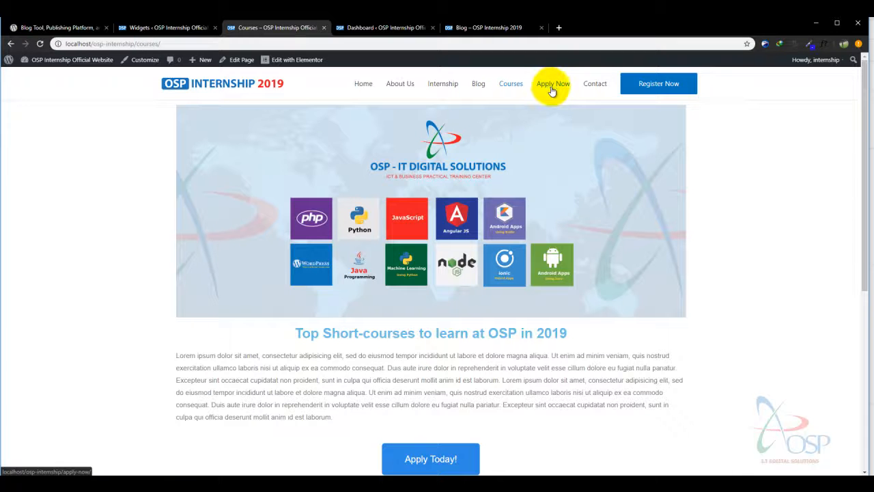
pyautogui.click(551, 90)
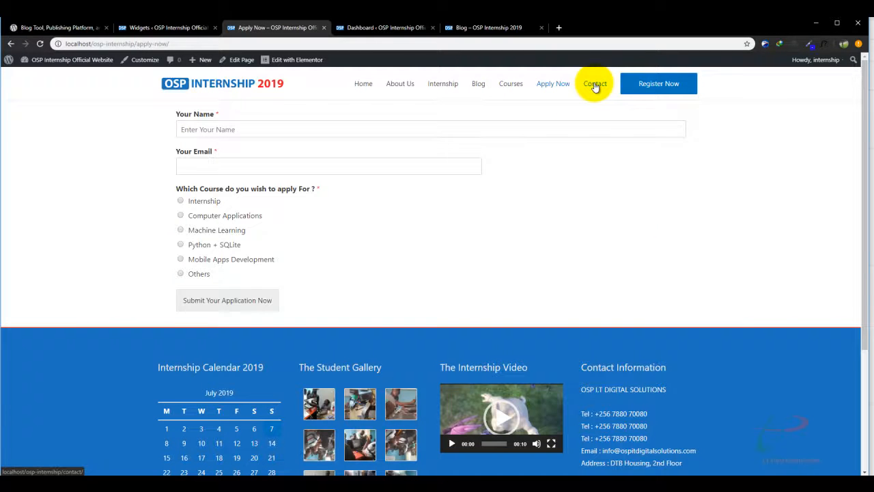
pyautogui.click(595, 85)
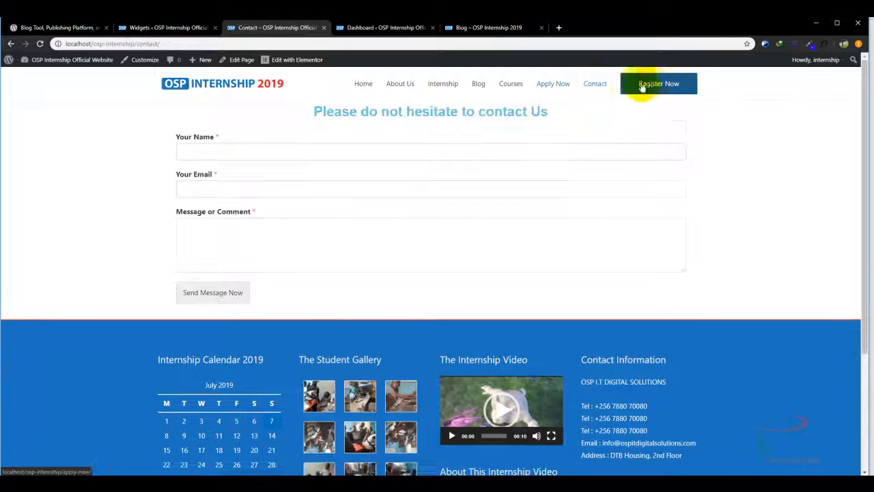
pyautogui.click(657, 85)
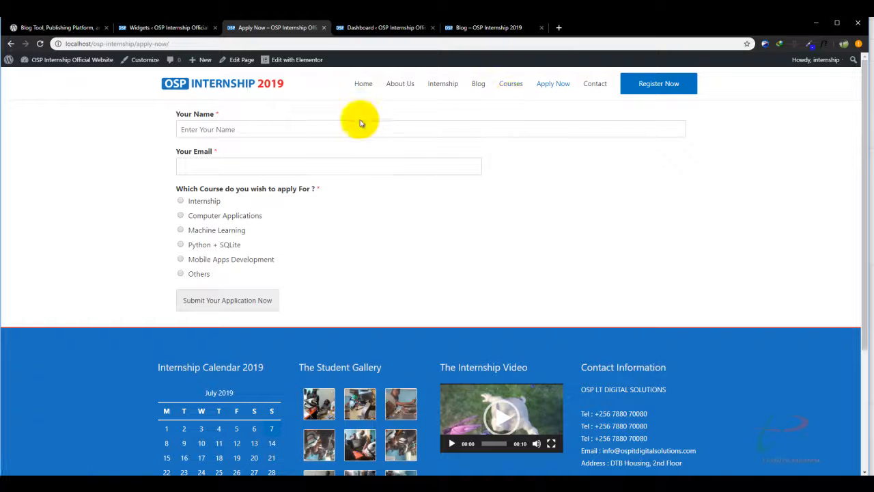
pyautogui.click(364, 90)
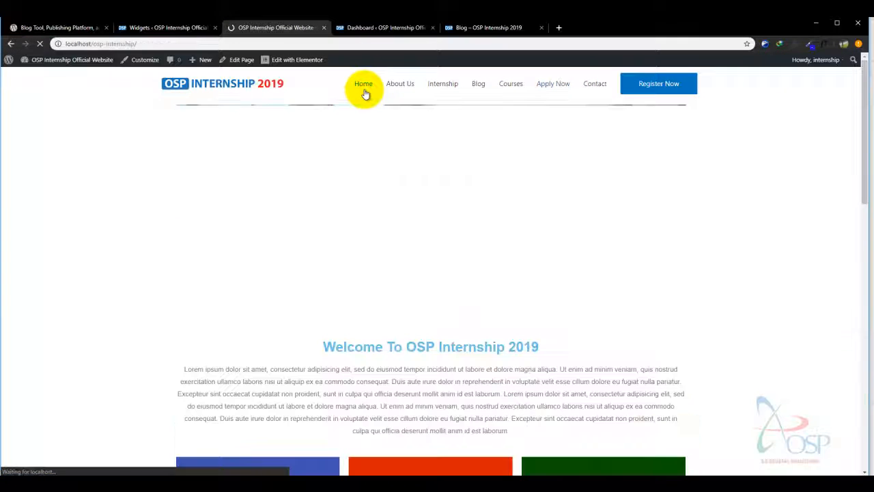